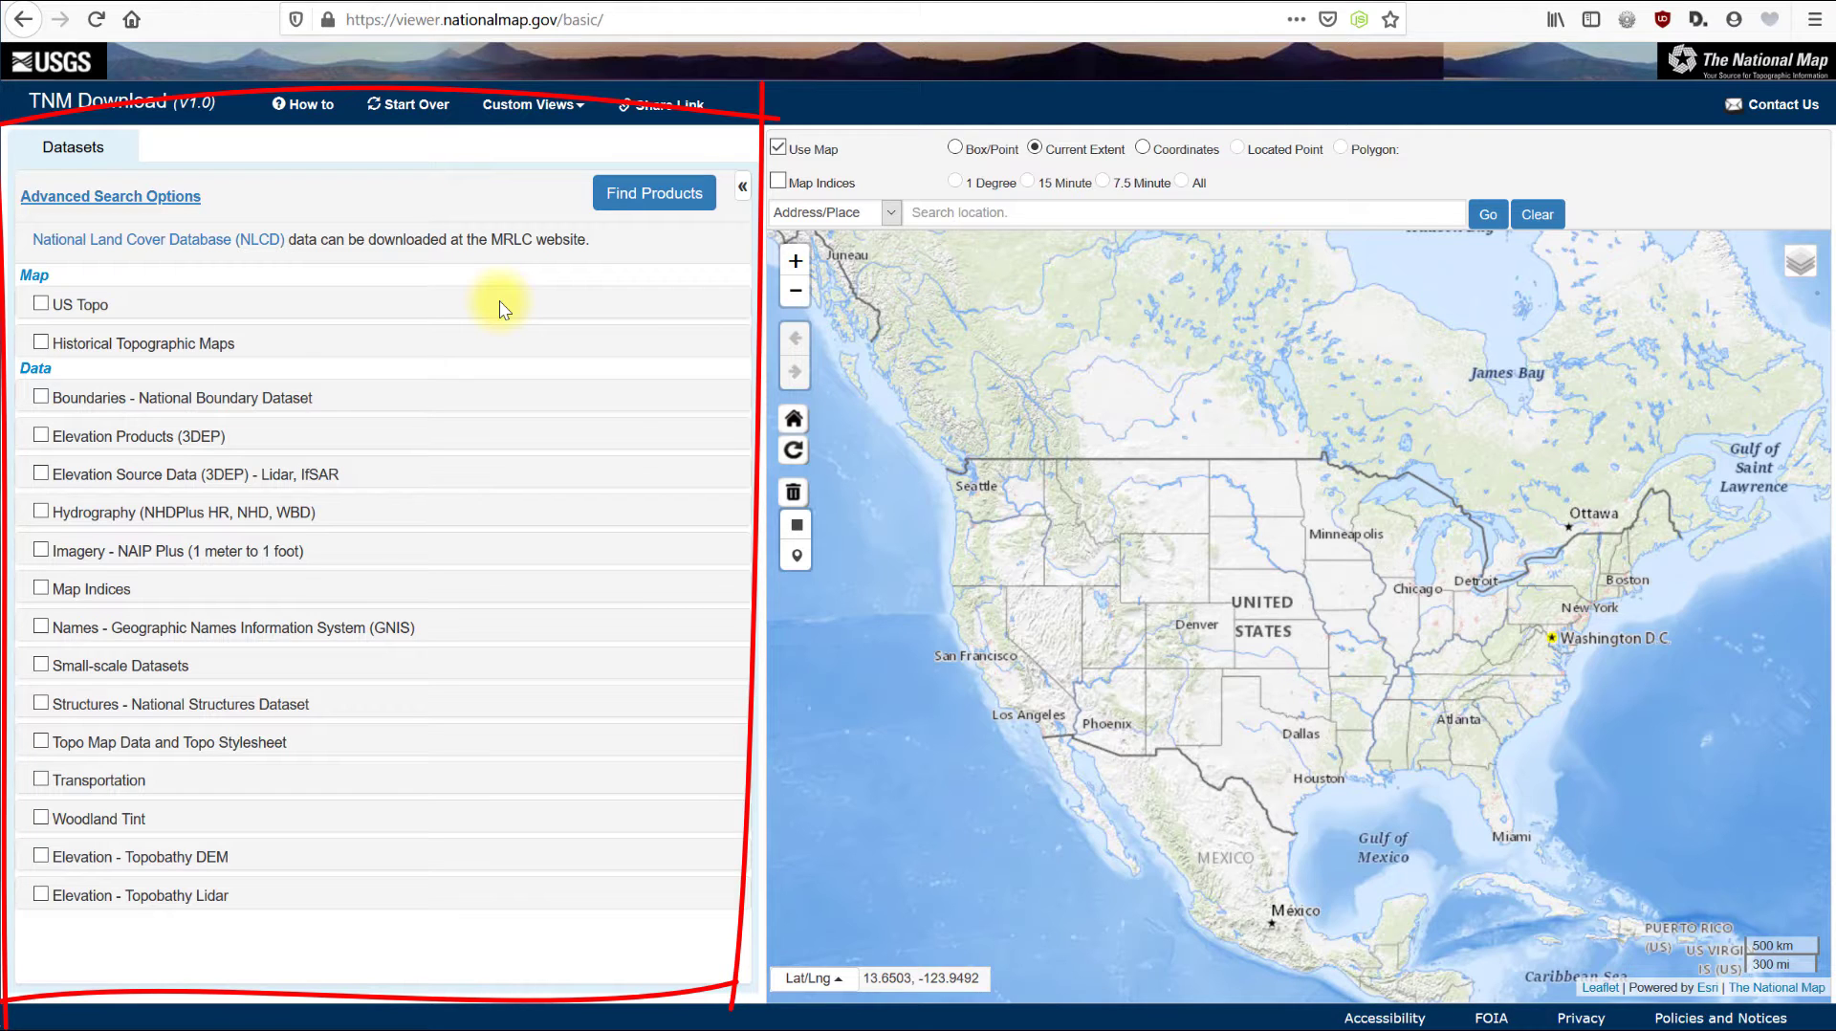
# - Select the Elevation Source Data (3DEP) Lidar Point Cloud dataset and show its coverage on the map
pyautogui.click(40, 473)
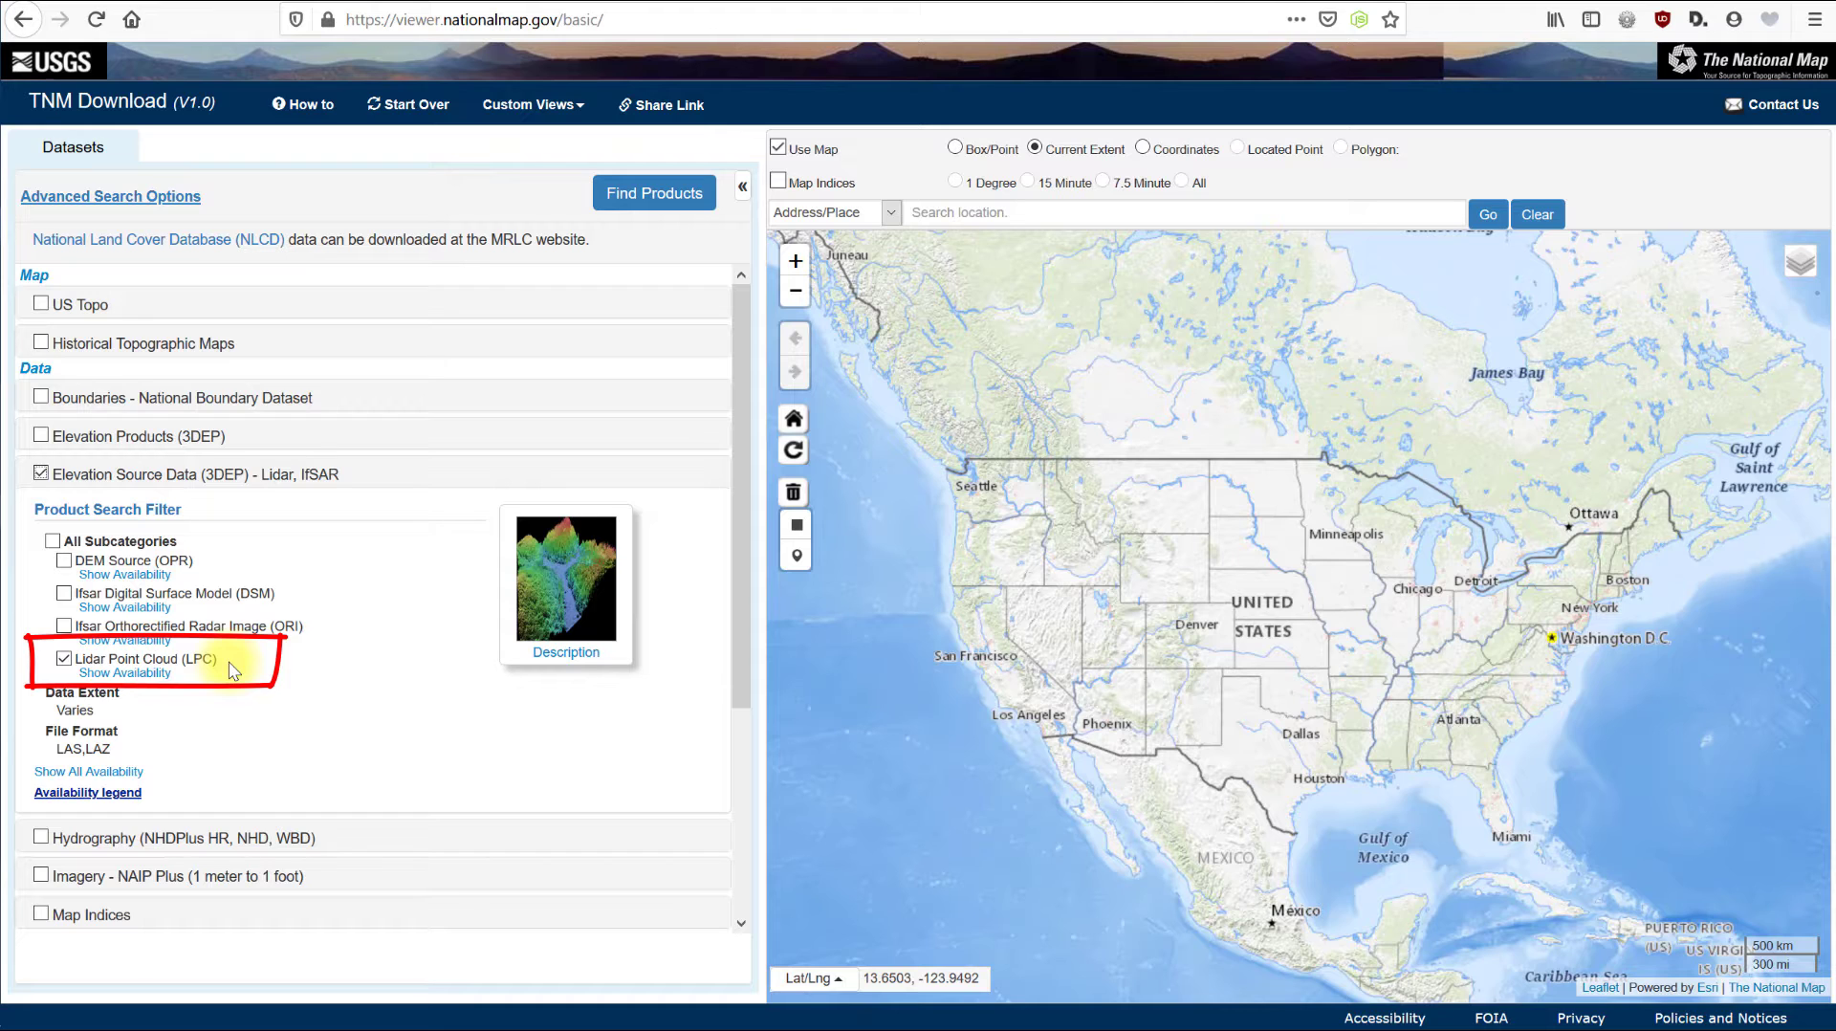
pyautogui.click(150, 673)
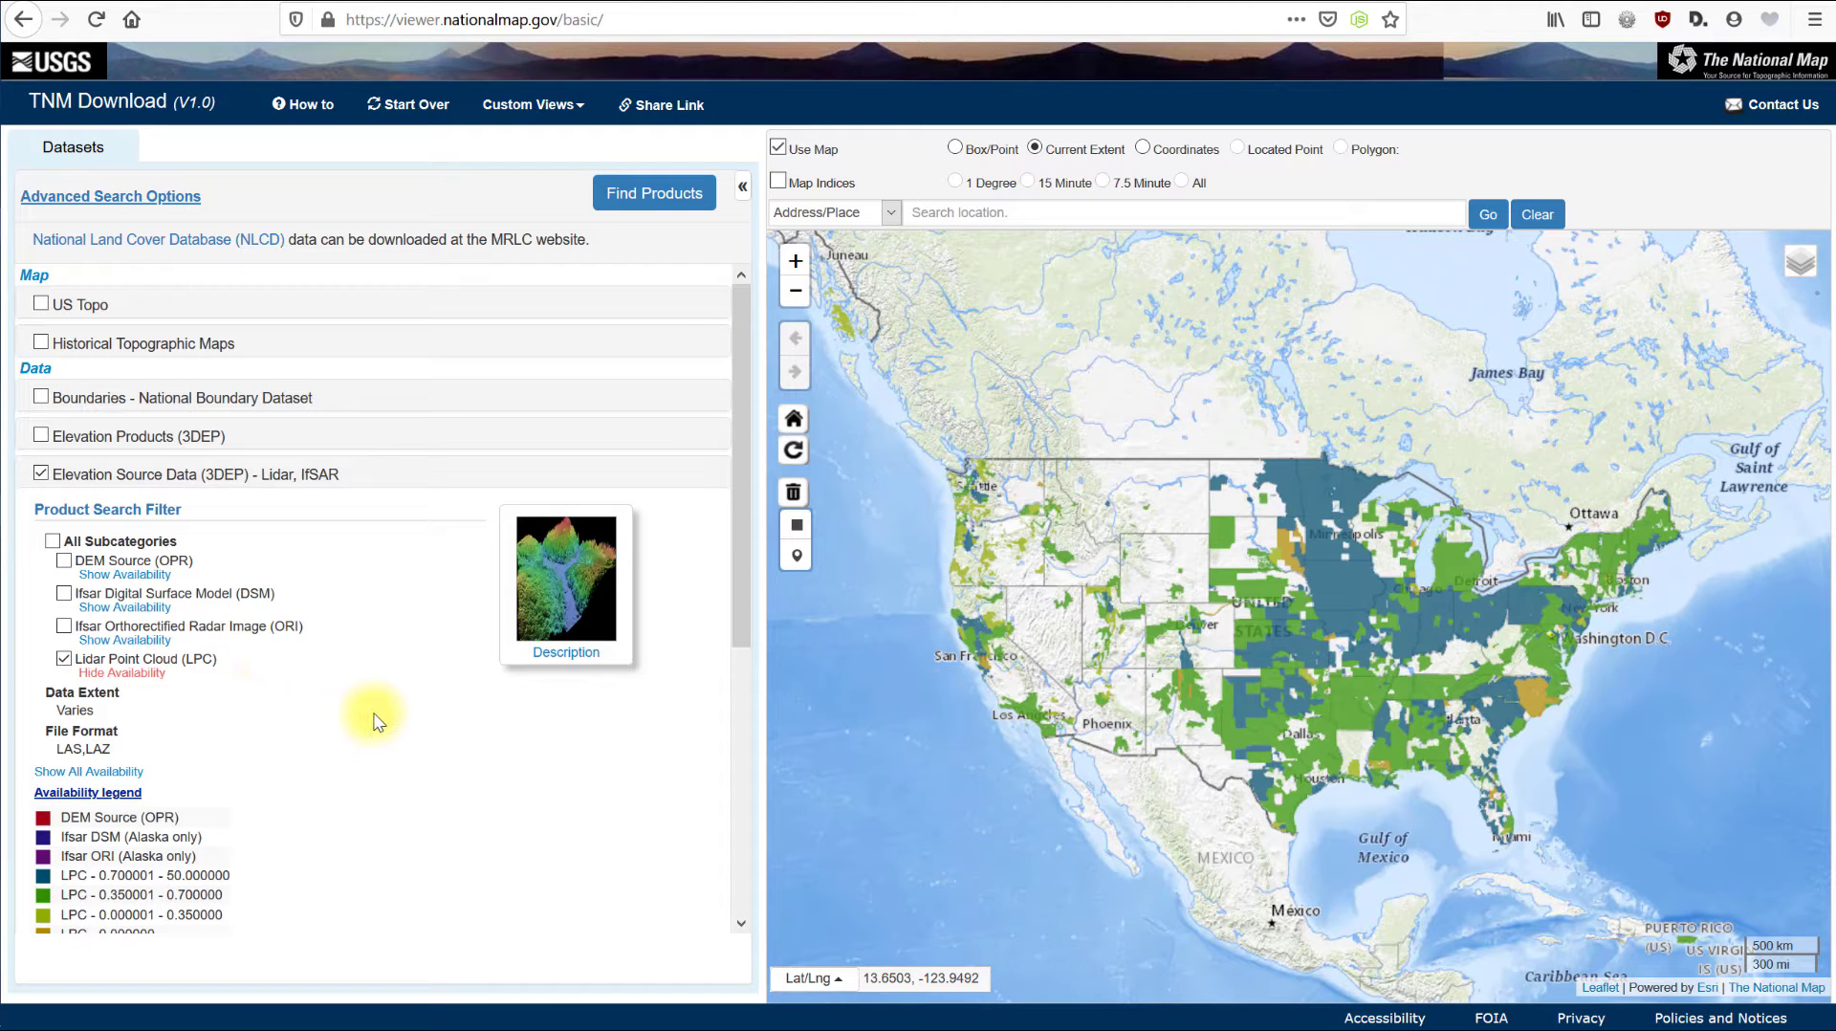
pyautogui.scroll(-2, 376, 721)
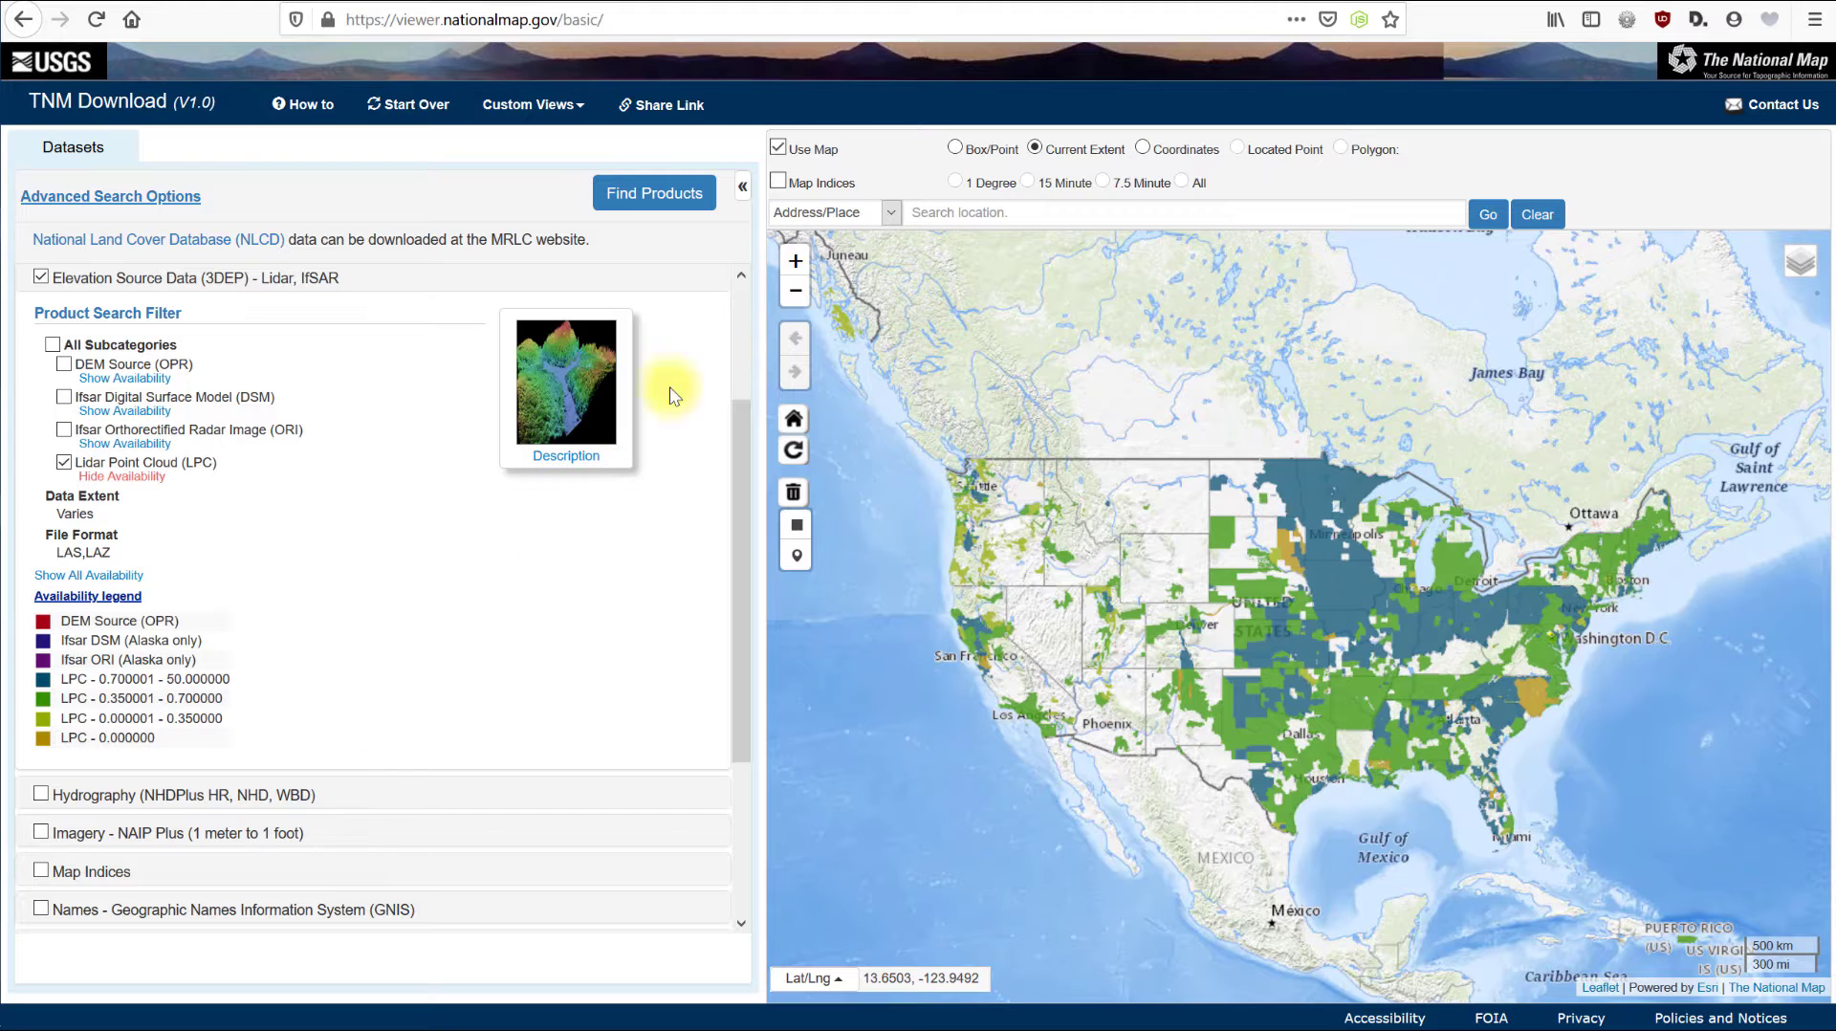
pyautogui.click(940, 214)
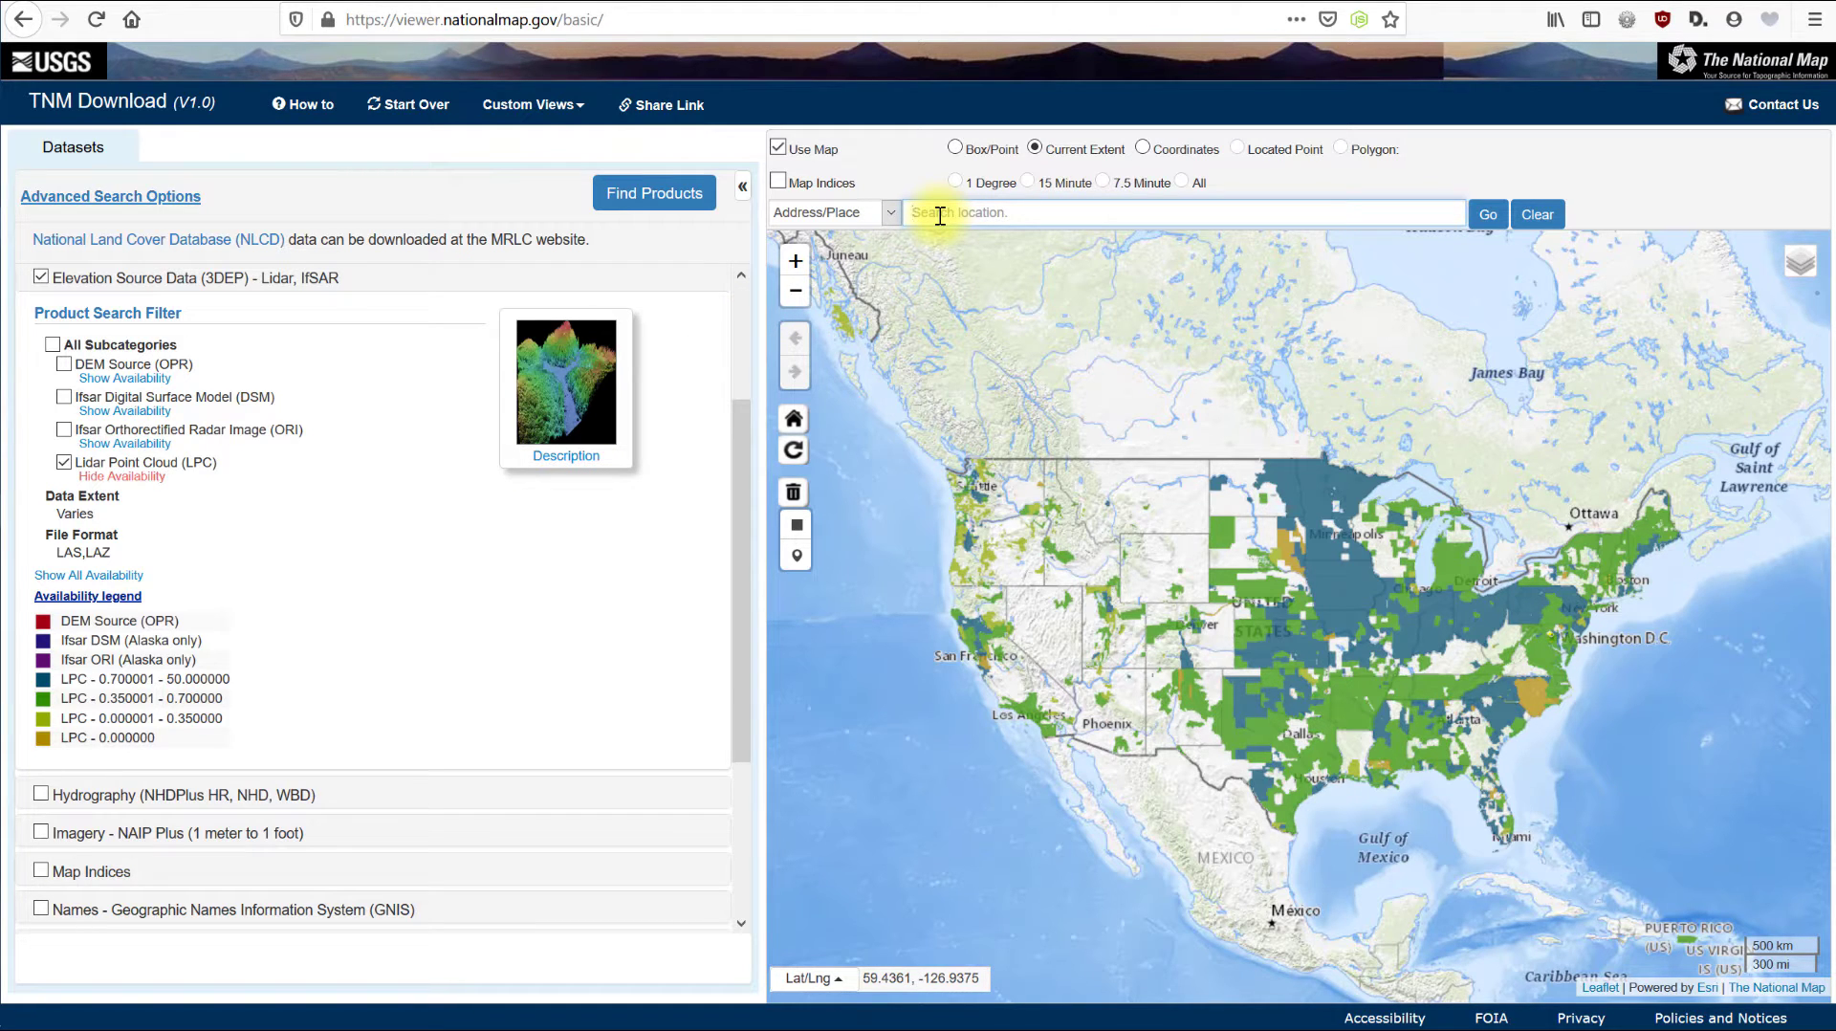
# - Locate Mesa County, Colorado and list its single Lidar Point Cloud product, the MesaCo-QL2 2015 tile
pyautogui.write('Mesa County, Colorado')
pyautogui.click(1496, 217)
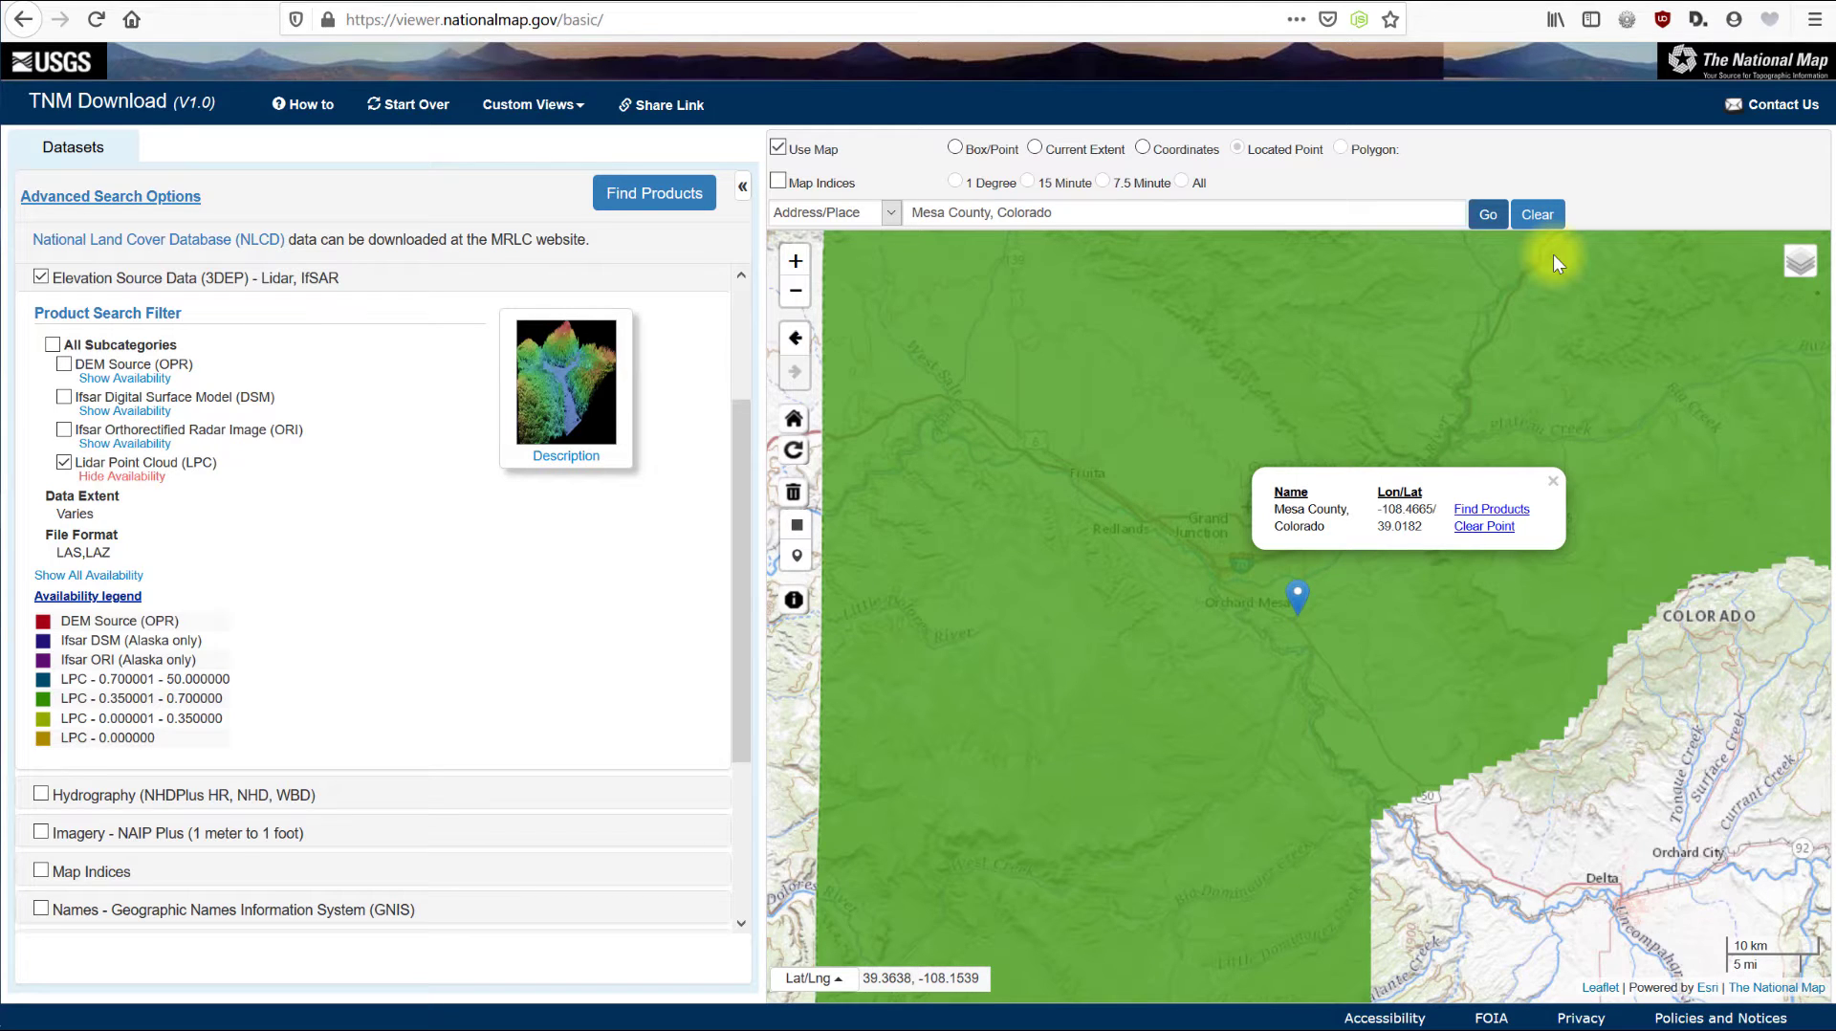
pyautogui.click(639, 196)
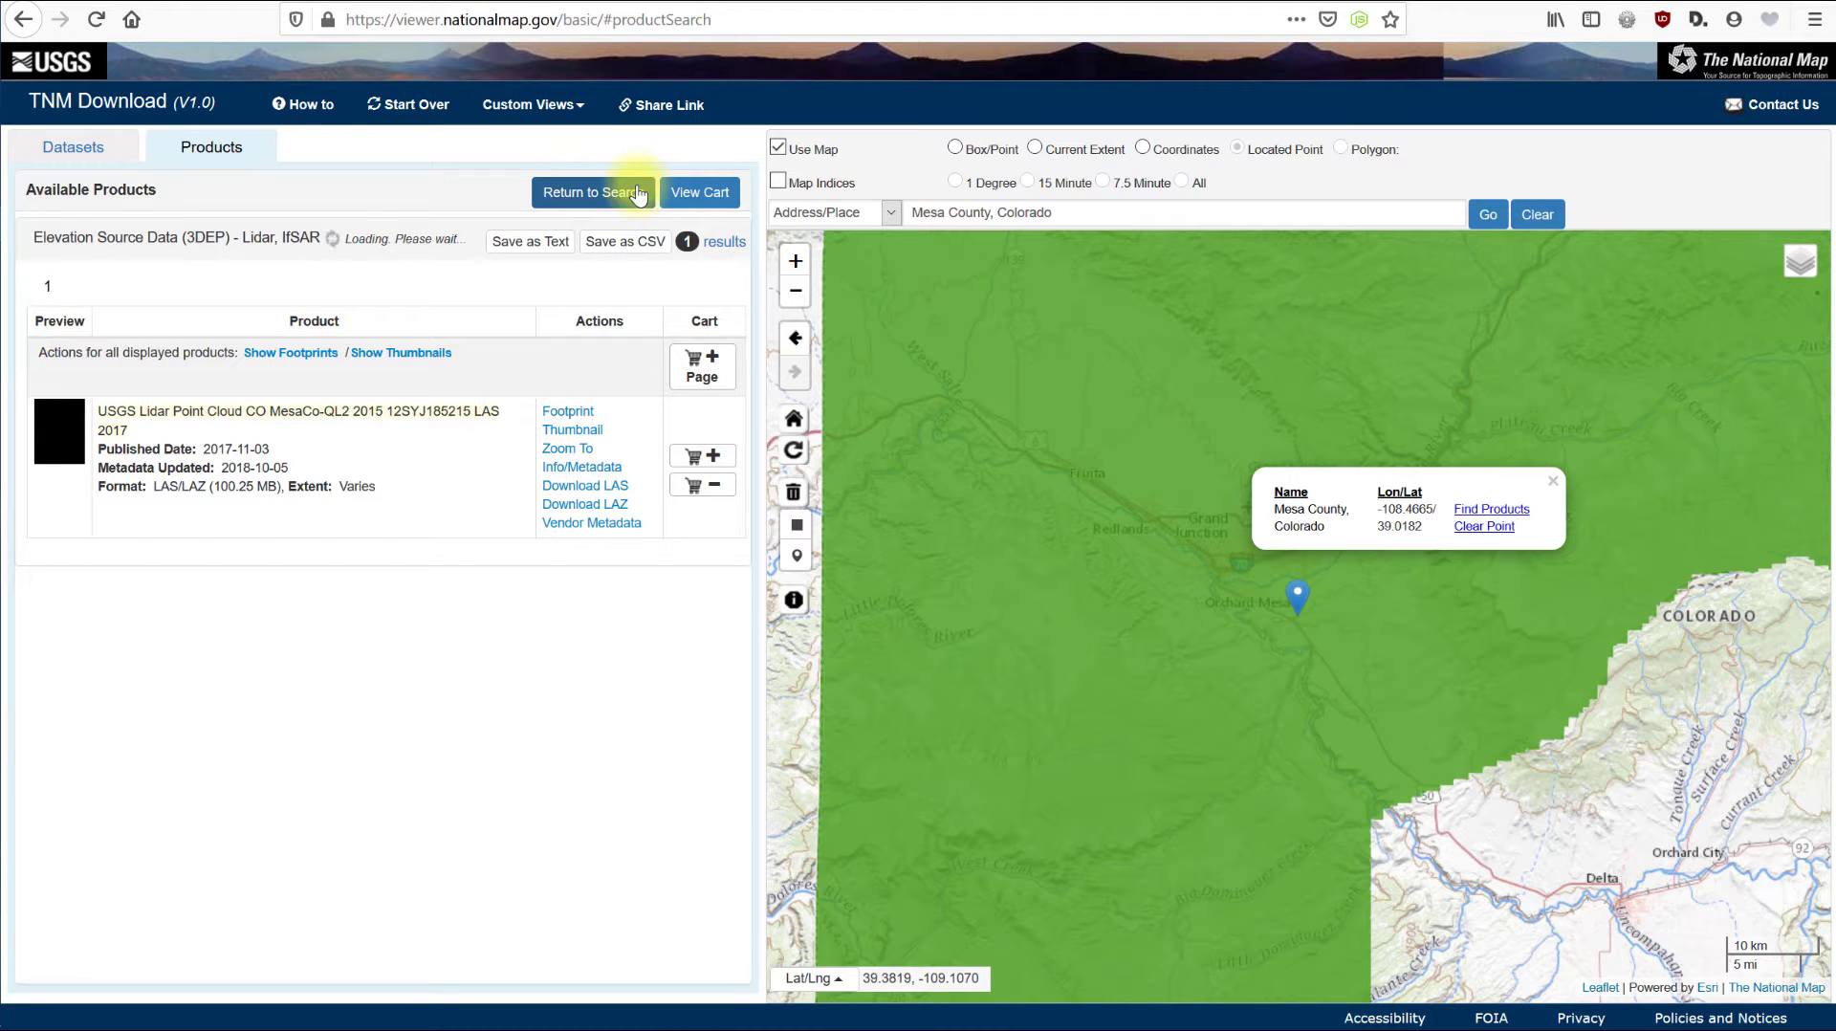
# - Clear the Mesa County point and search lidar products within the current map extent, returning 3760 results
pyautogui.click(1485, 526)
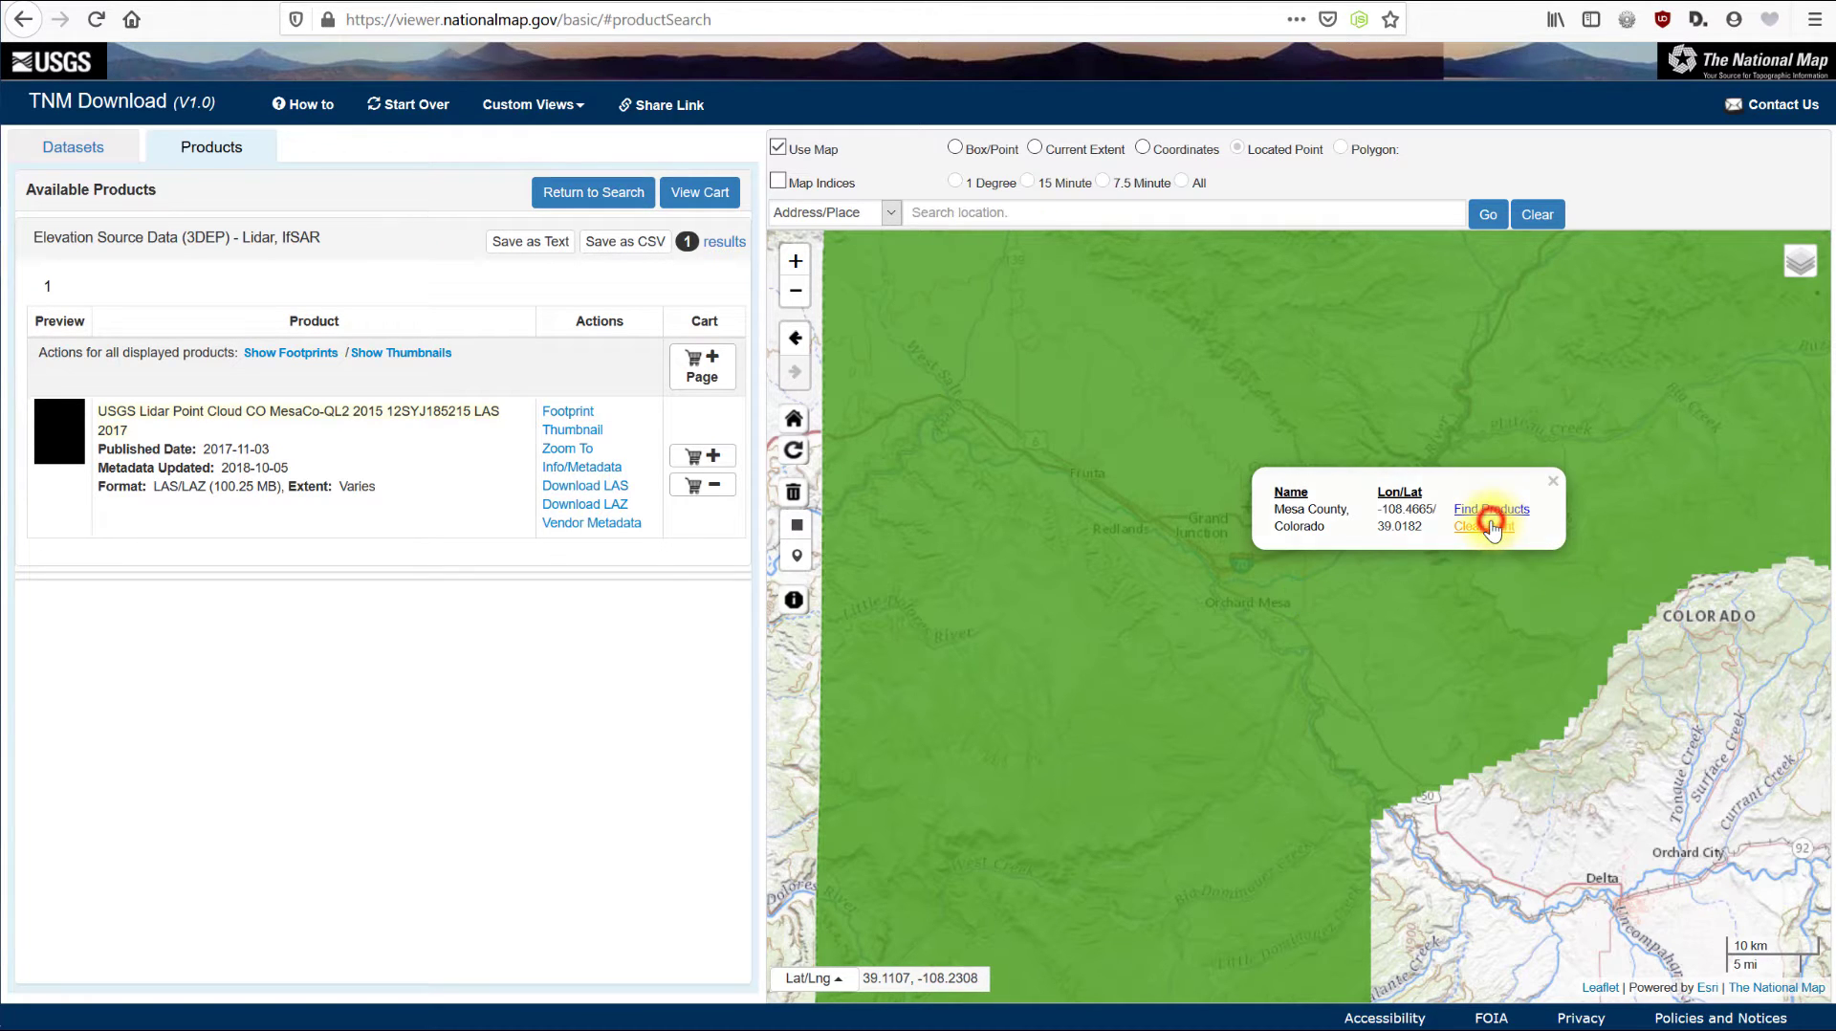
pyautogui.click(610, 195)
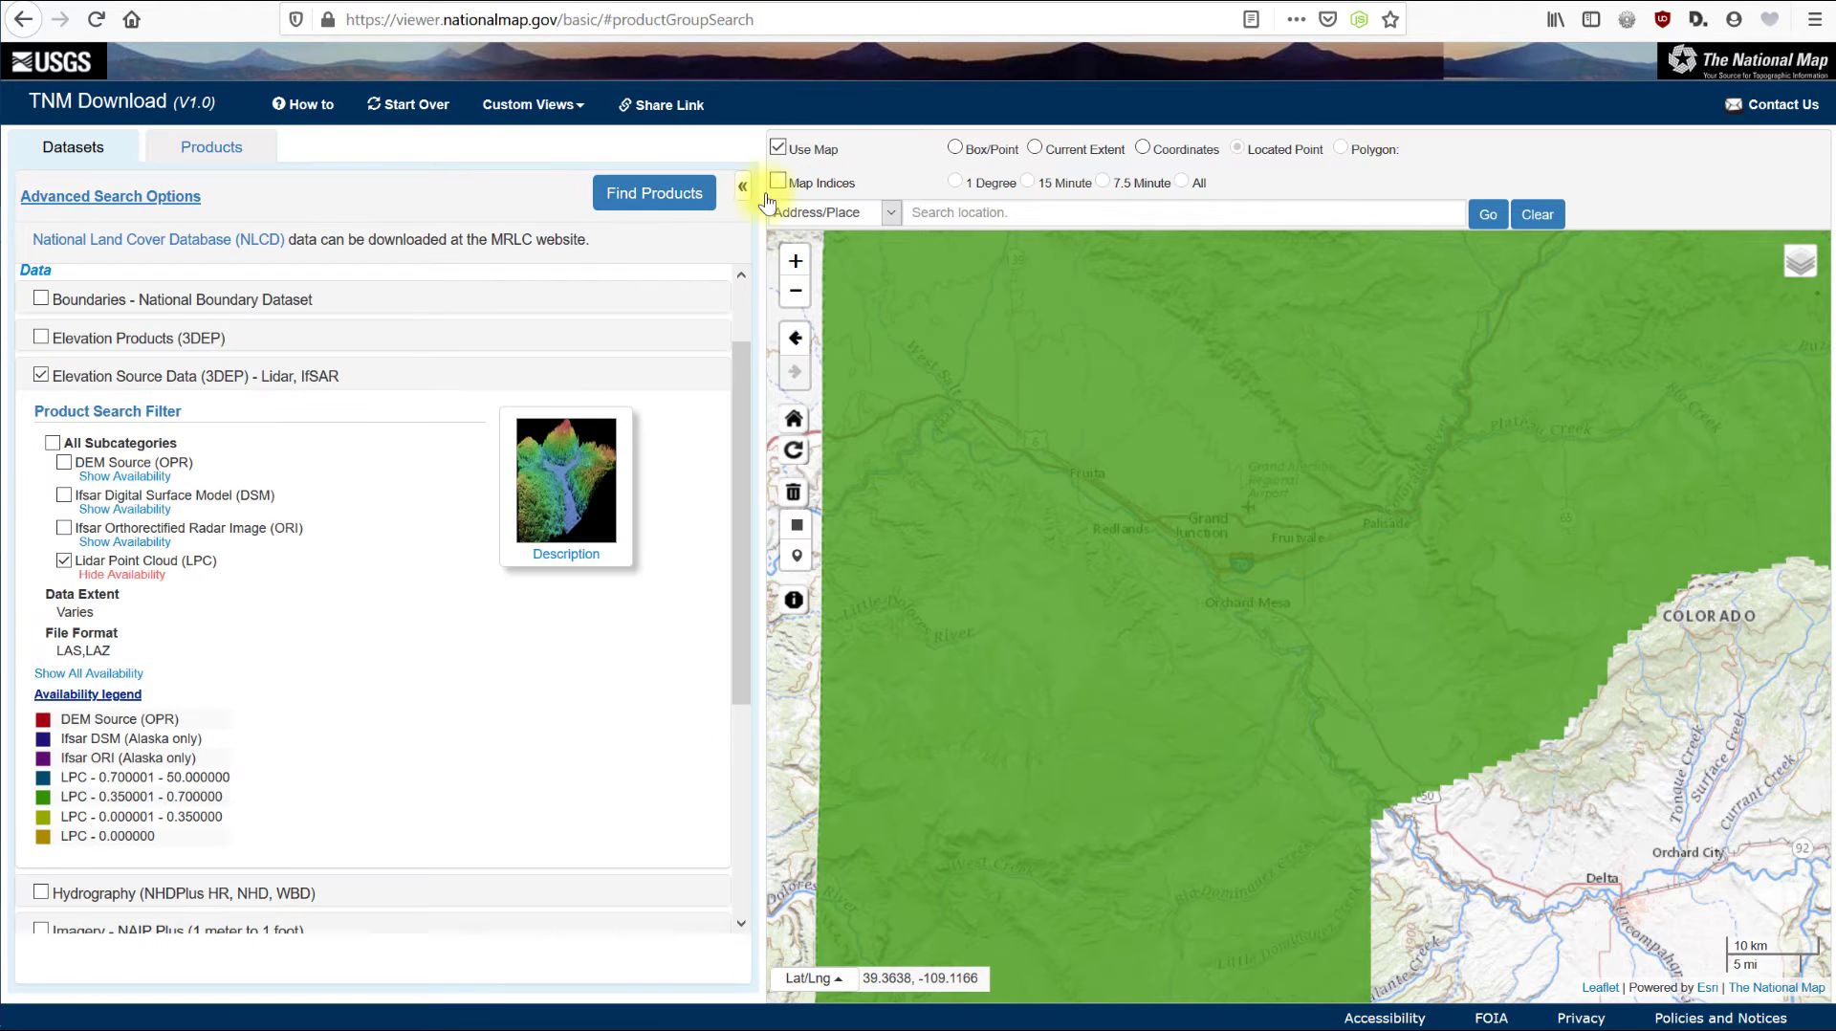
pyautogui.click(1035, 148)
pyautogui.click(672, 196)
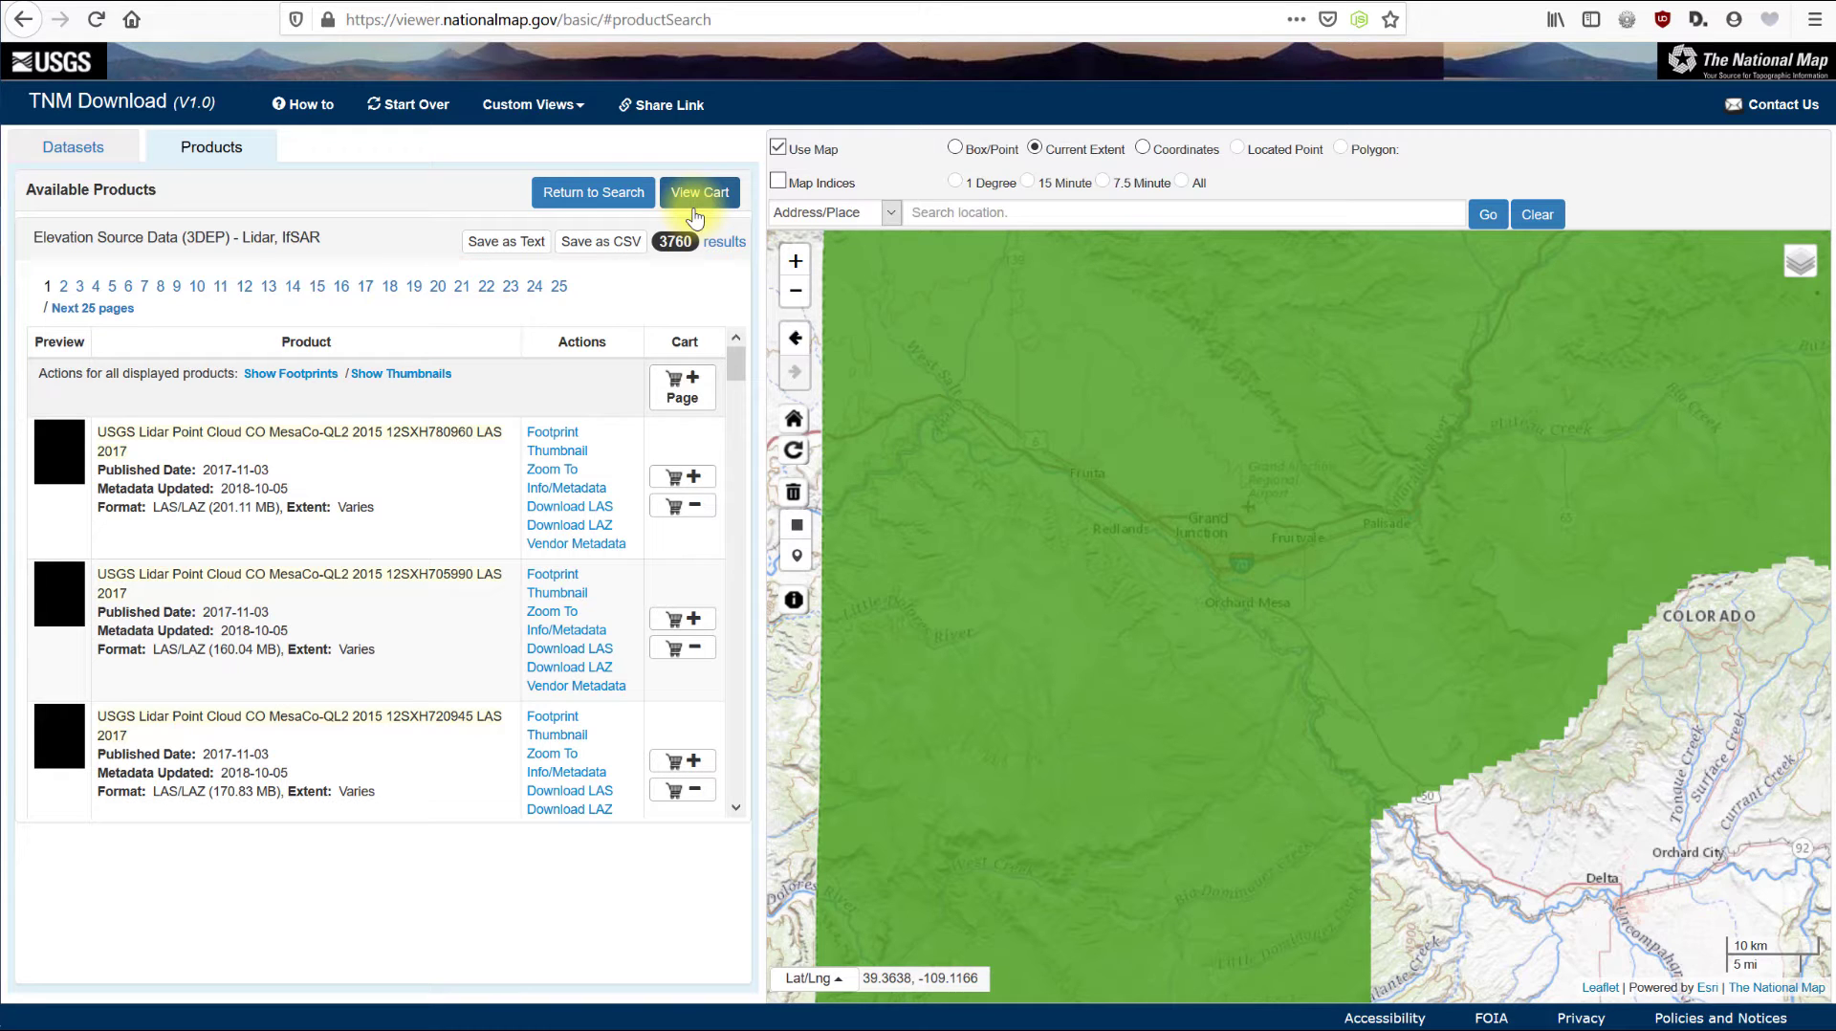
pyautogui.click(598, 192)
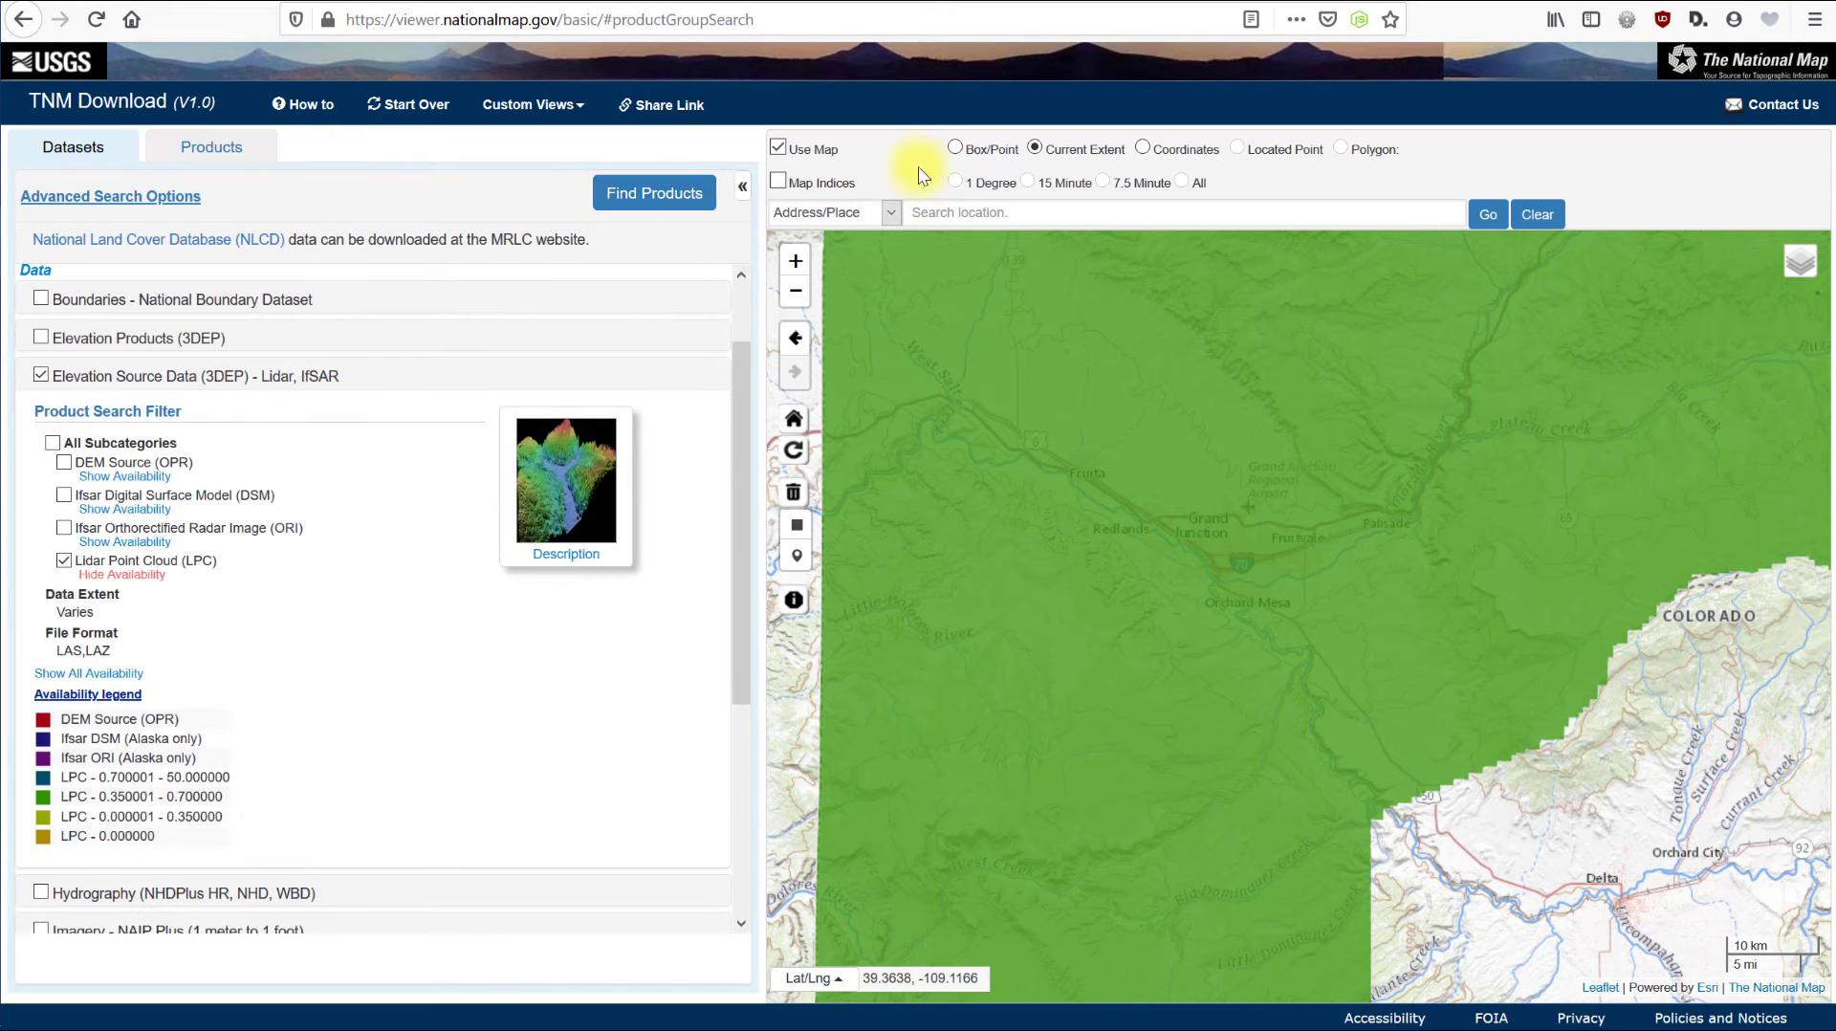
pyautogui.click(954, 149)
# - Draw a box around Grand Junction, list its 862 lidar products, then delete the box and zoom home
pyautogui.moveTo(1044, 402)
pyautogui.mouseDown()
pyautogui.moveTo(1099, 501)
pyautogui.moveTo(1299, 688)
pyautogui.moveTo(1524, 735)
pyautogui.mouseUp()
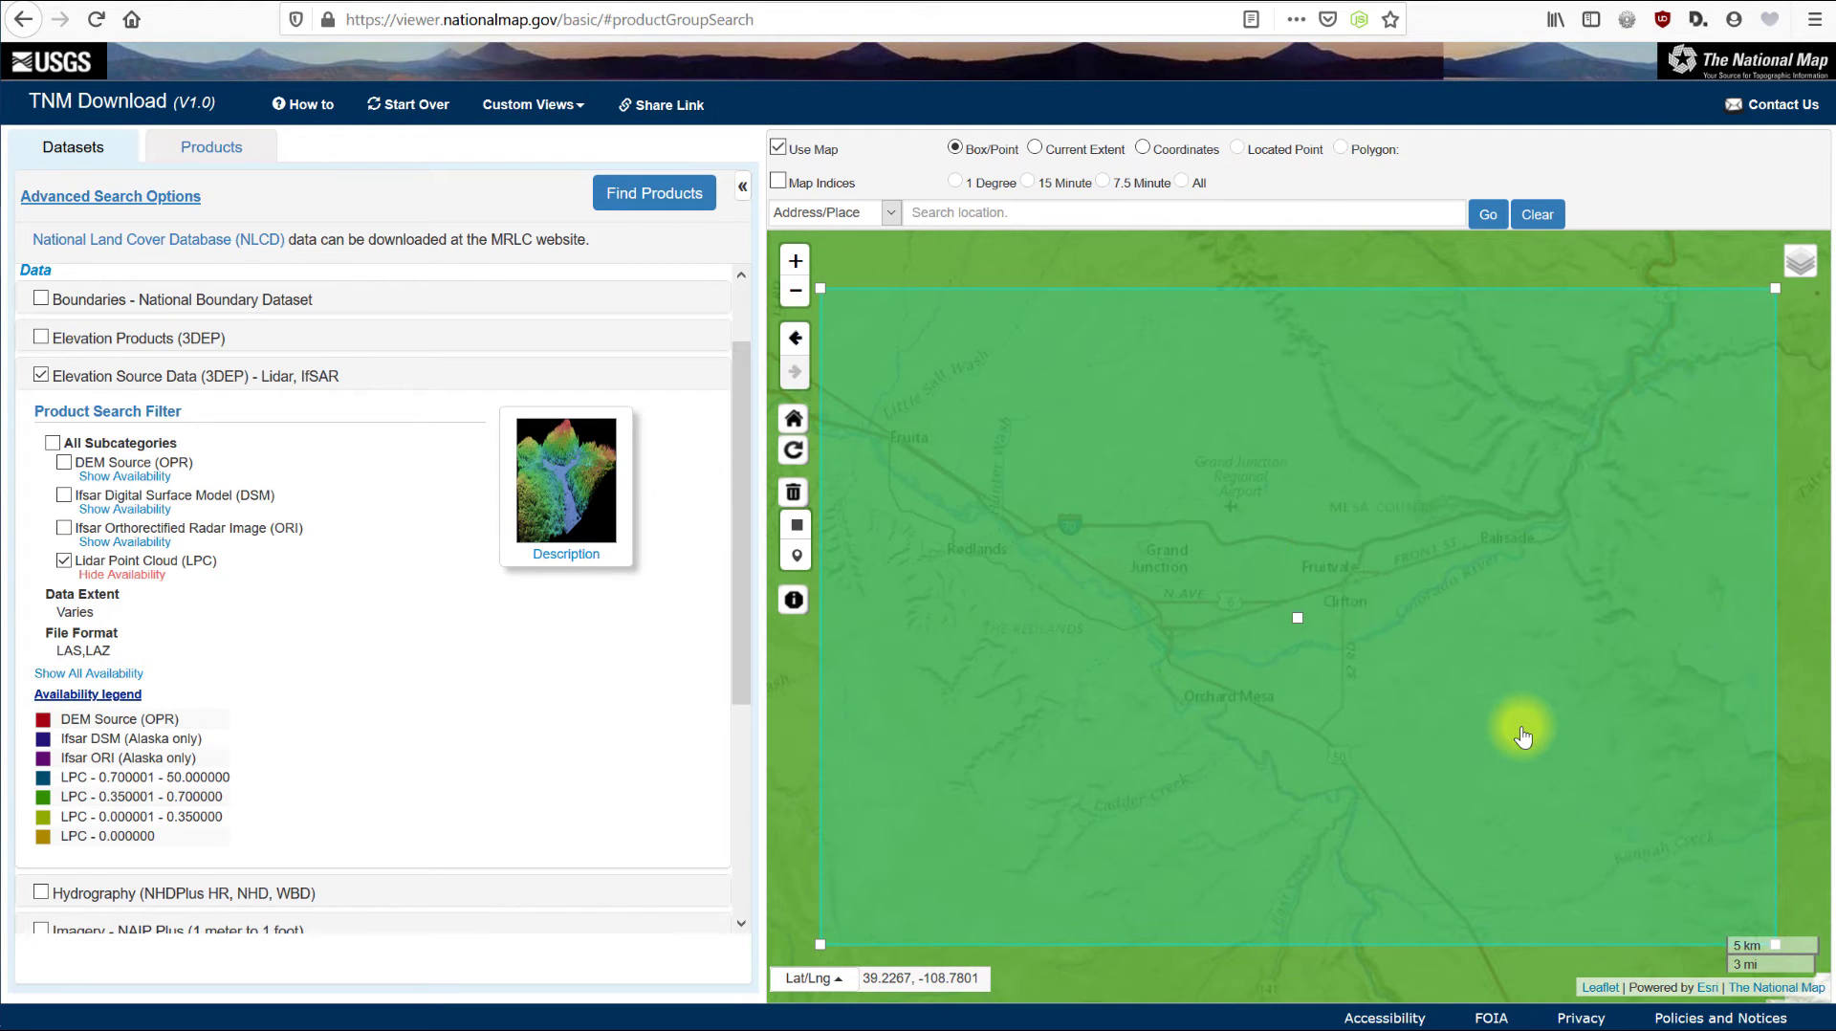
pyautogui.click(653, 202)
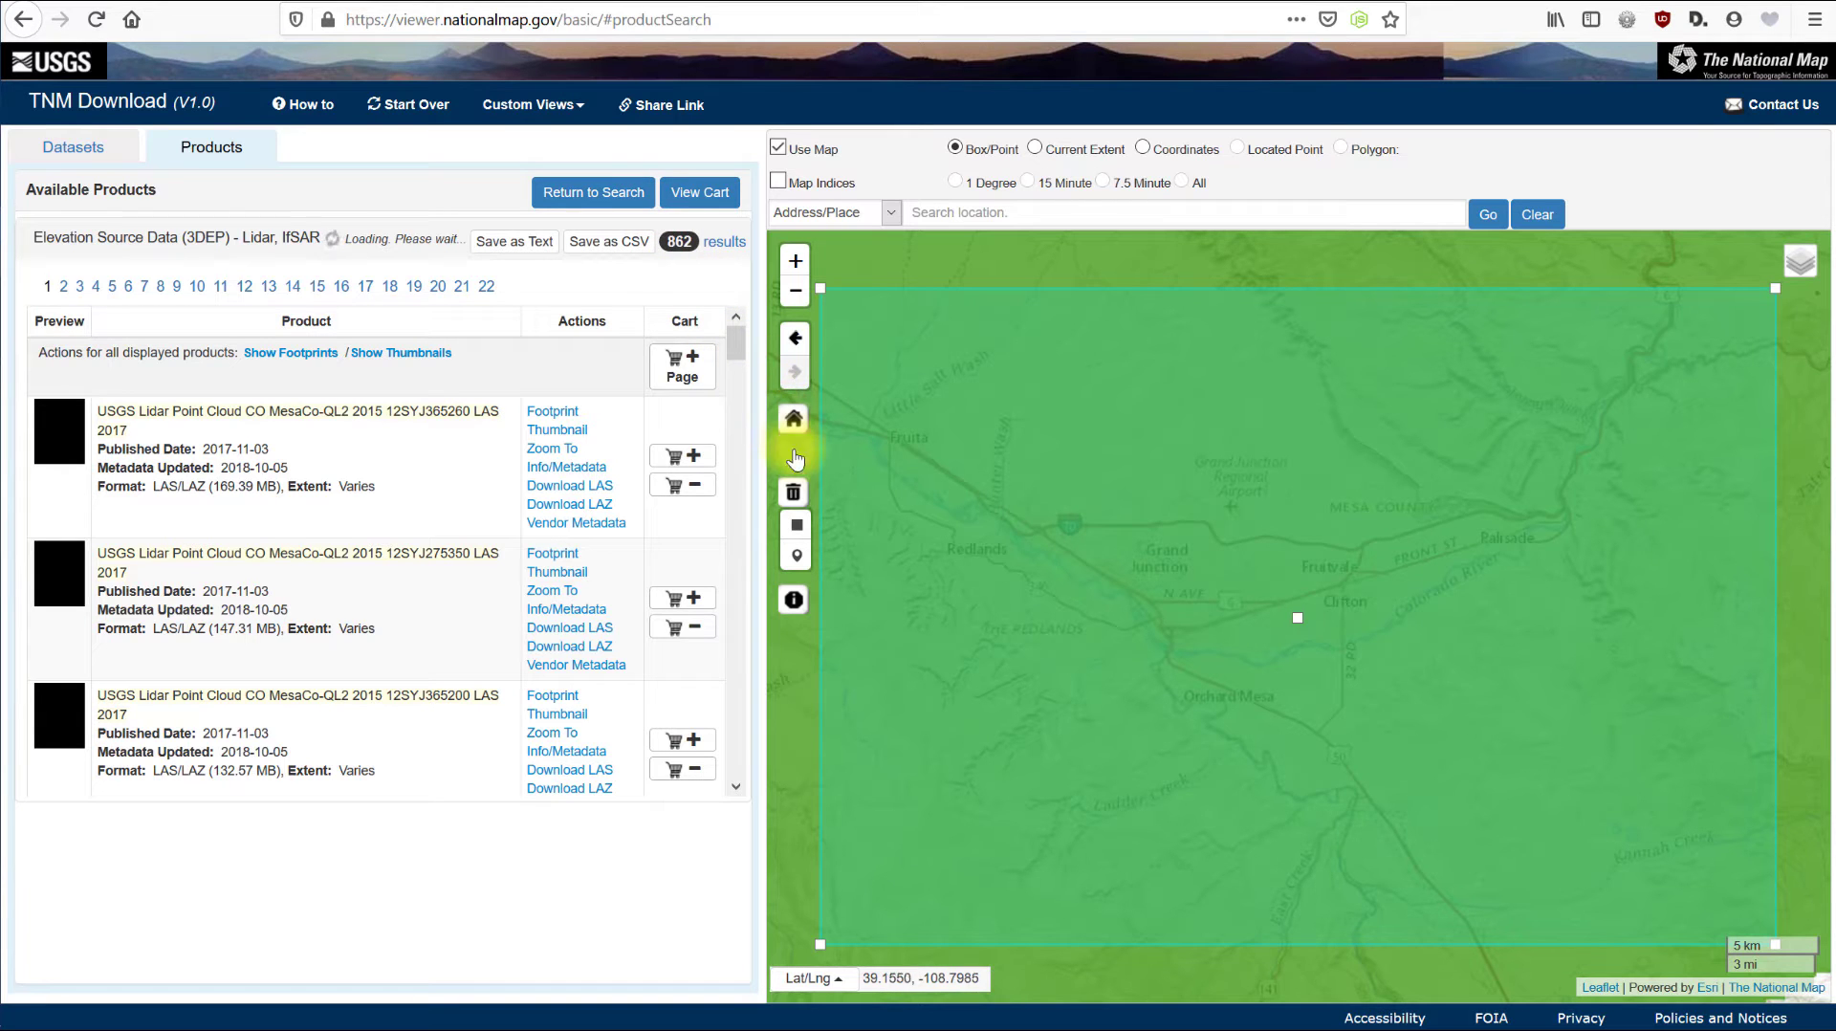
pyautogui.click(794, 495)
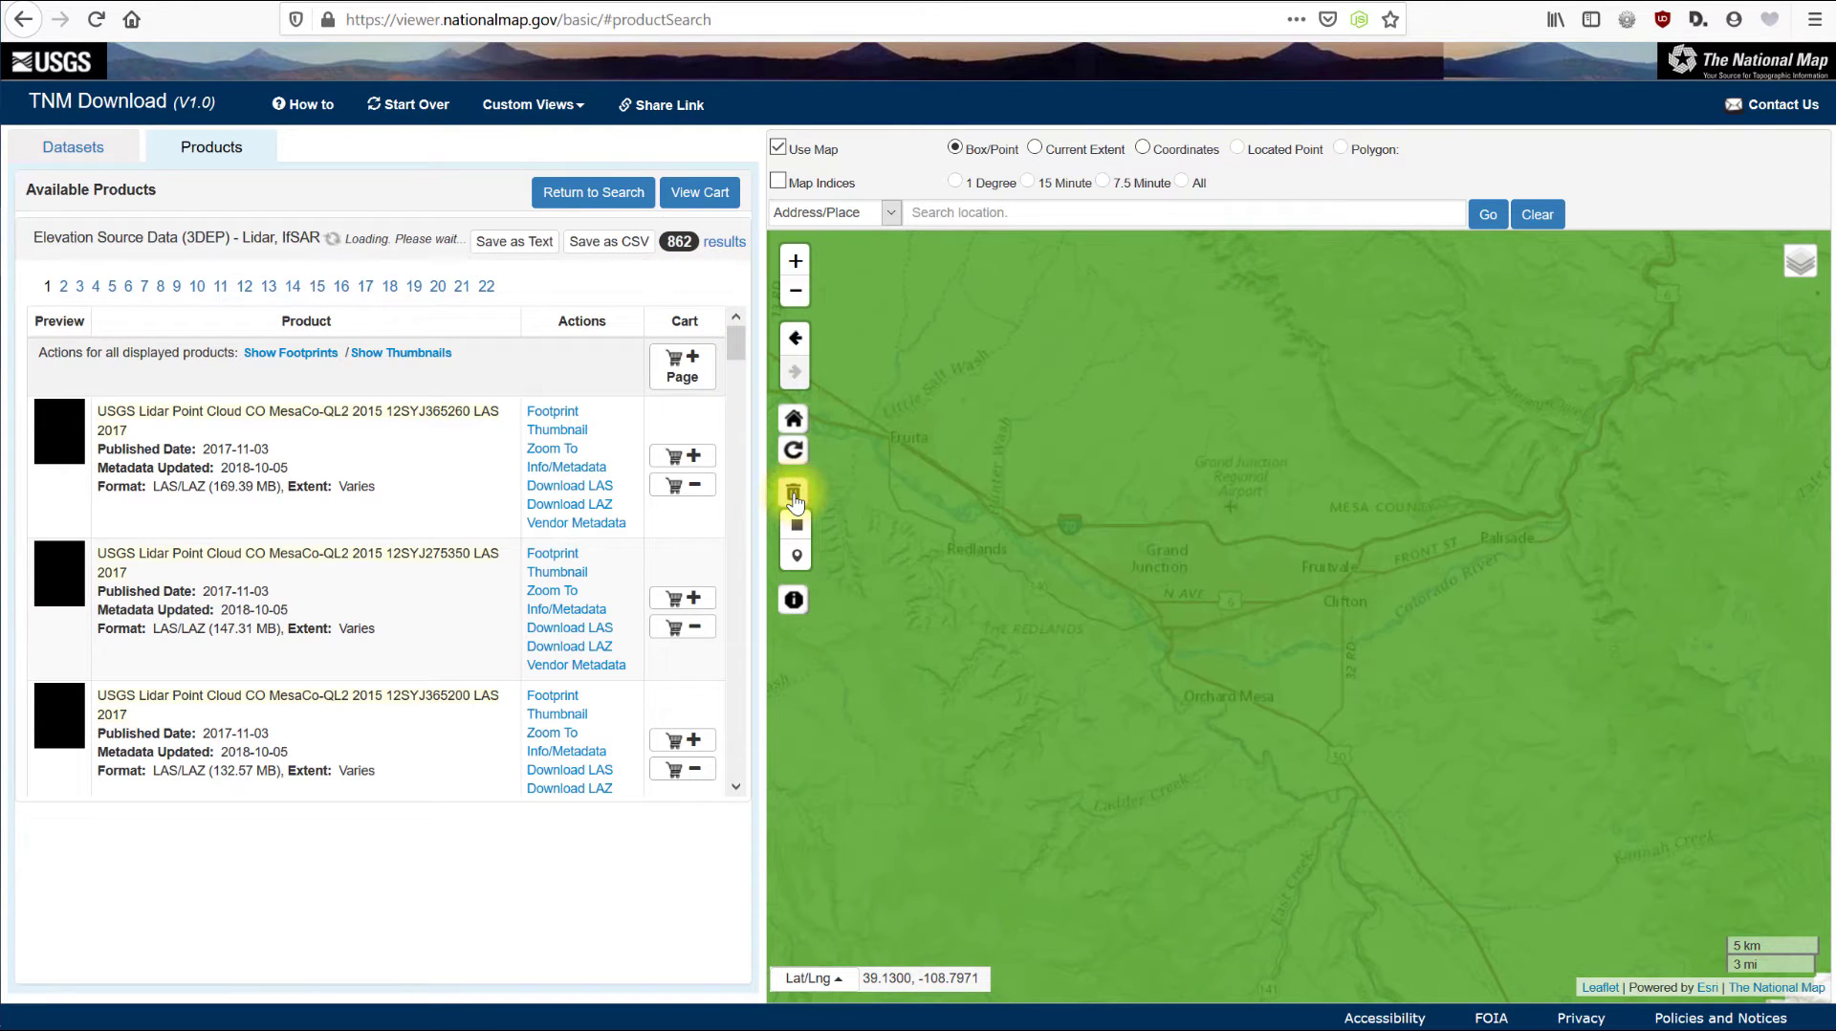
pyautogui.click(790, 424)
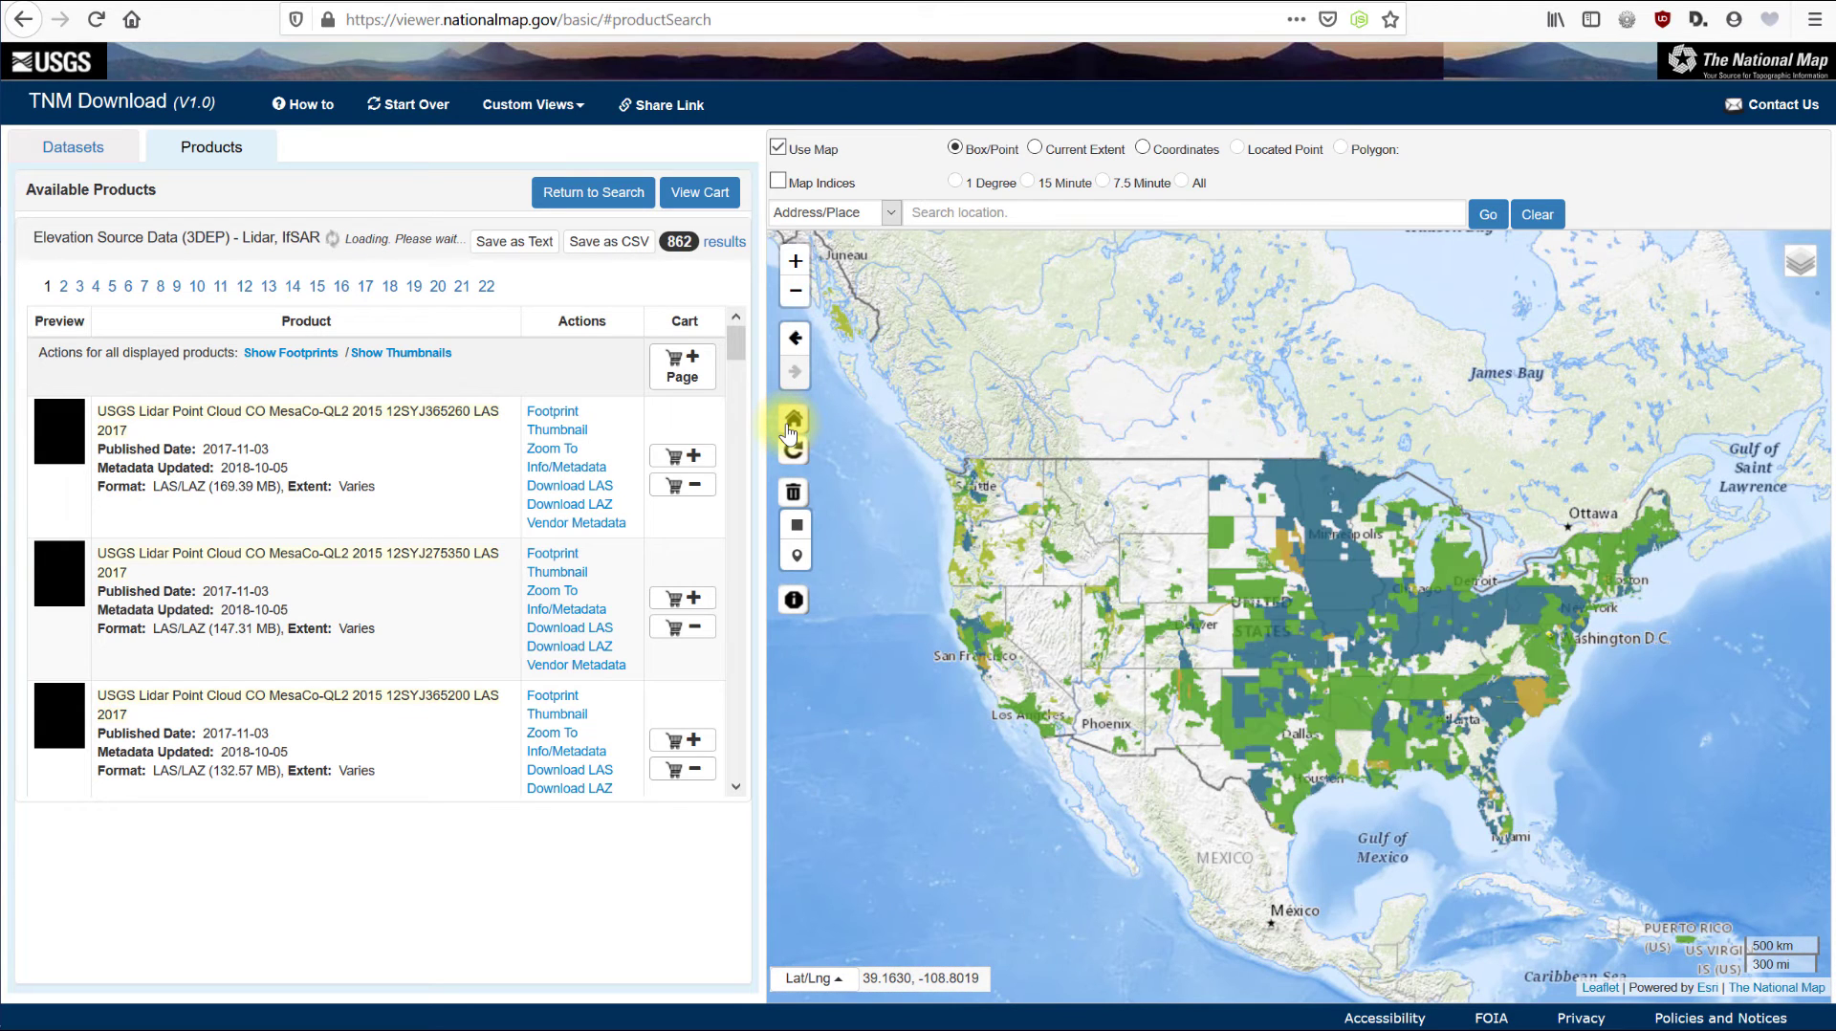
pyautogui.click(1144, 149)
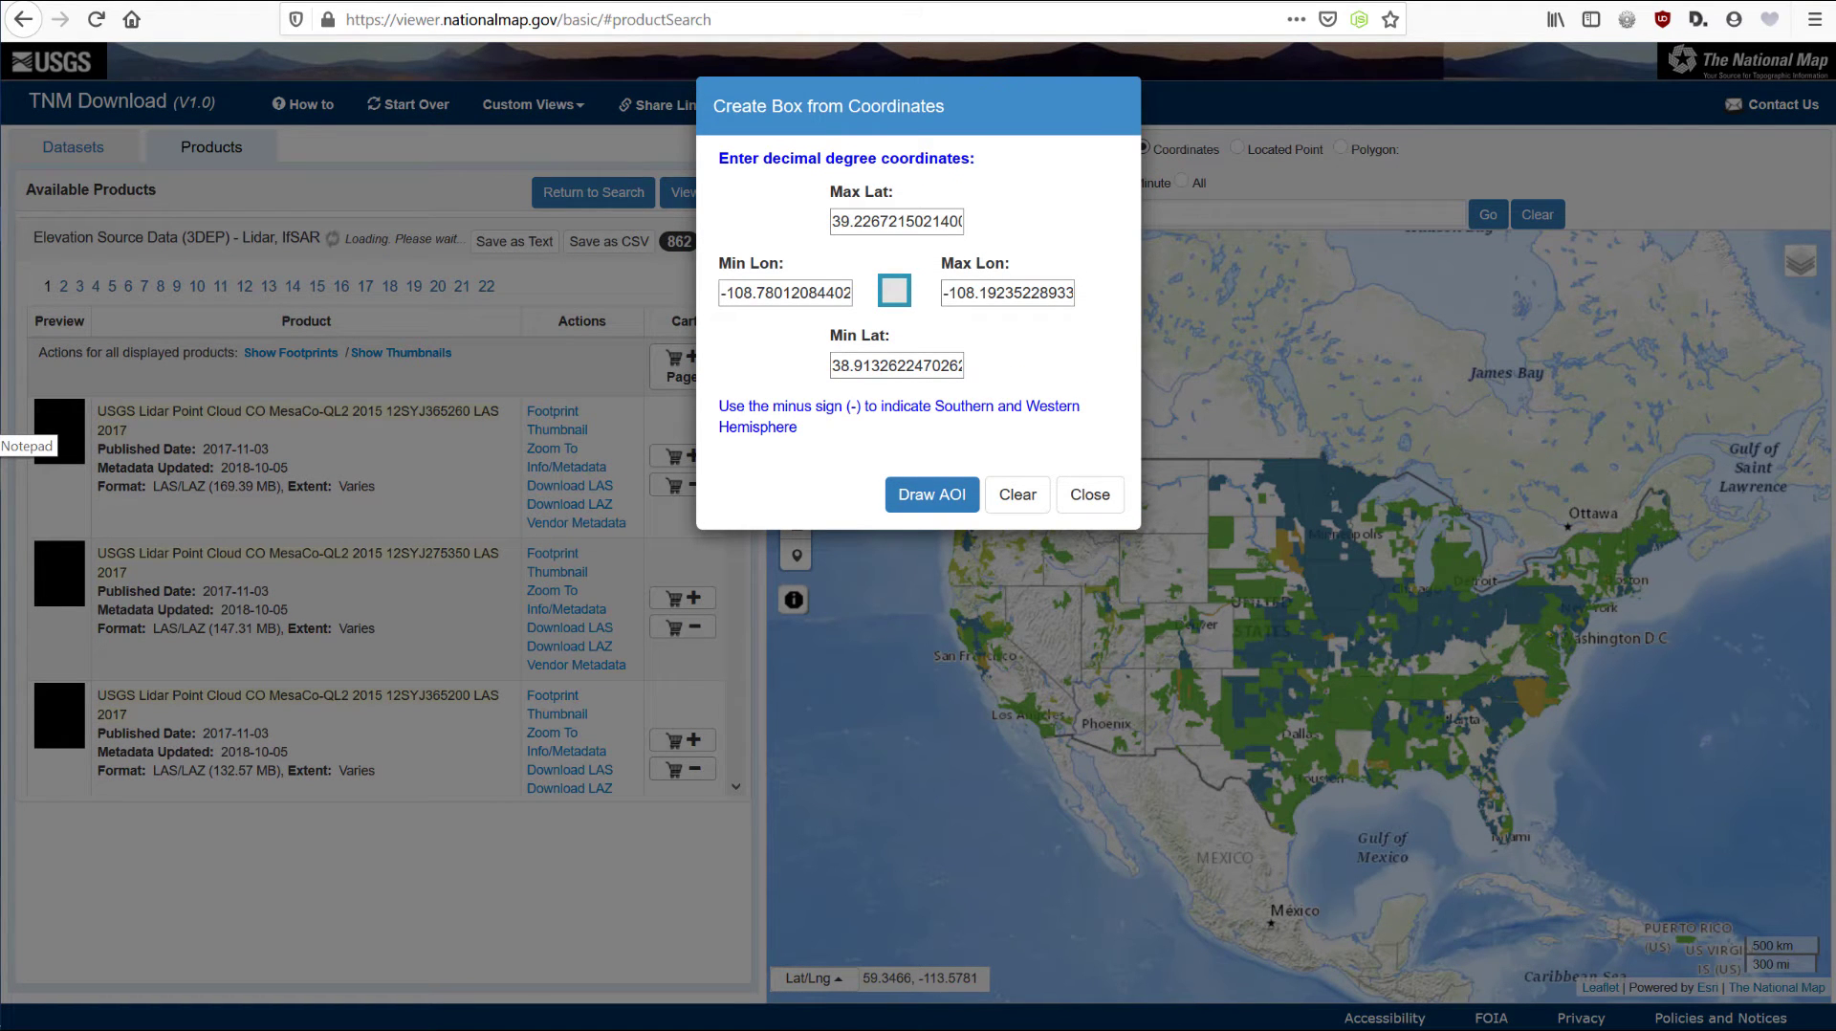
# - Create the search box from coordinates, list its 103 lidar results, and return to the national extent
pyautogui.click(951, 513)
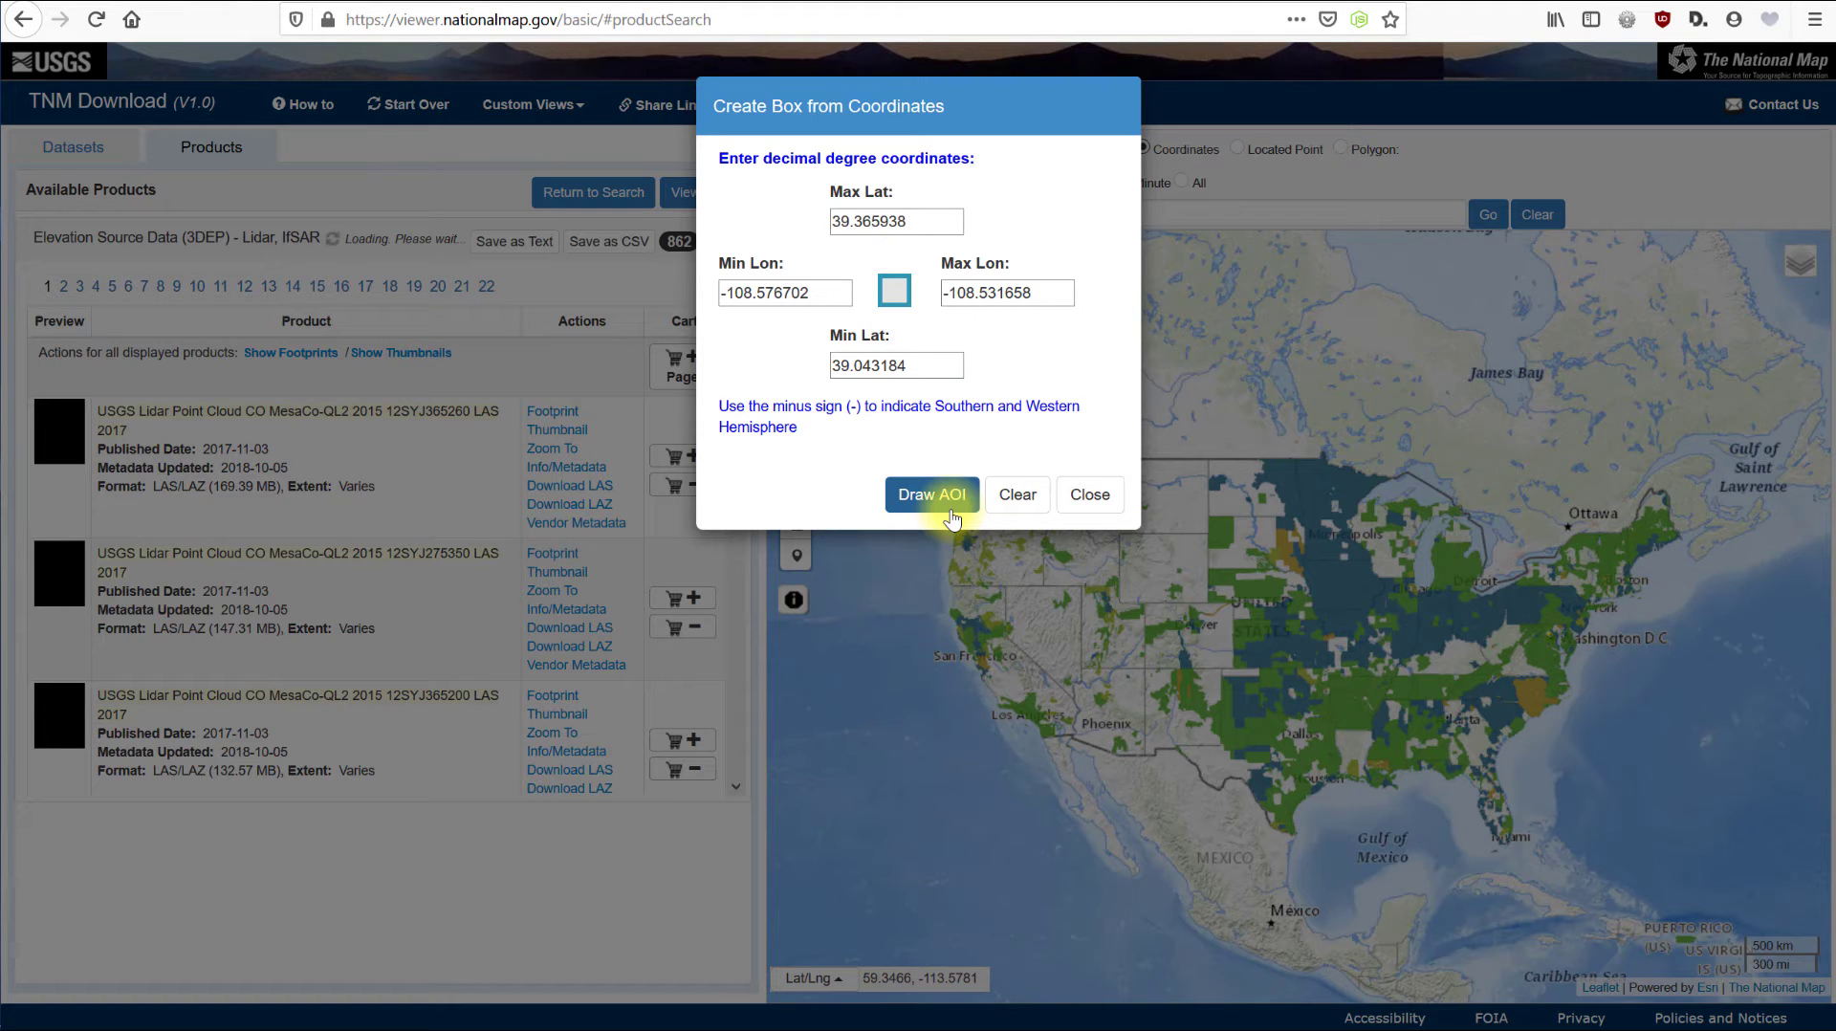
pyautogui.click(951, 513)
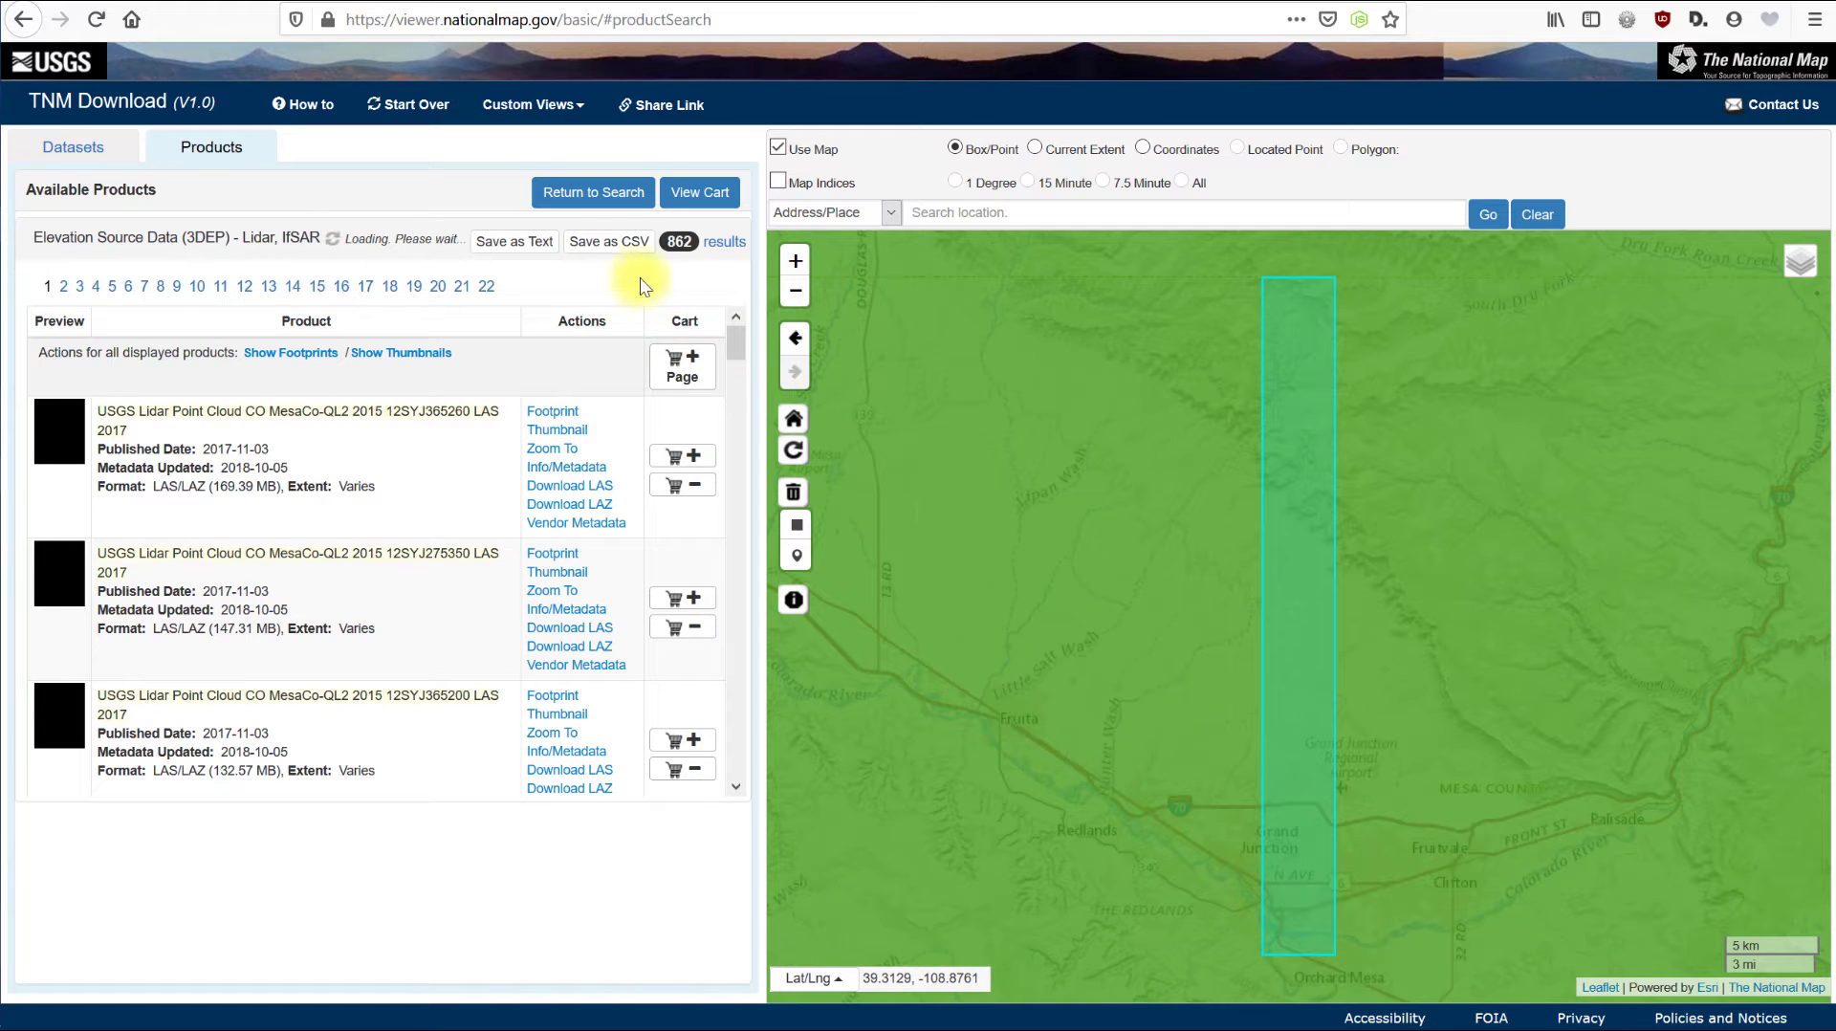
pyautogui.click(588, 205)
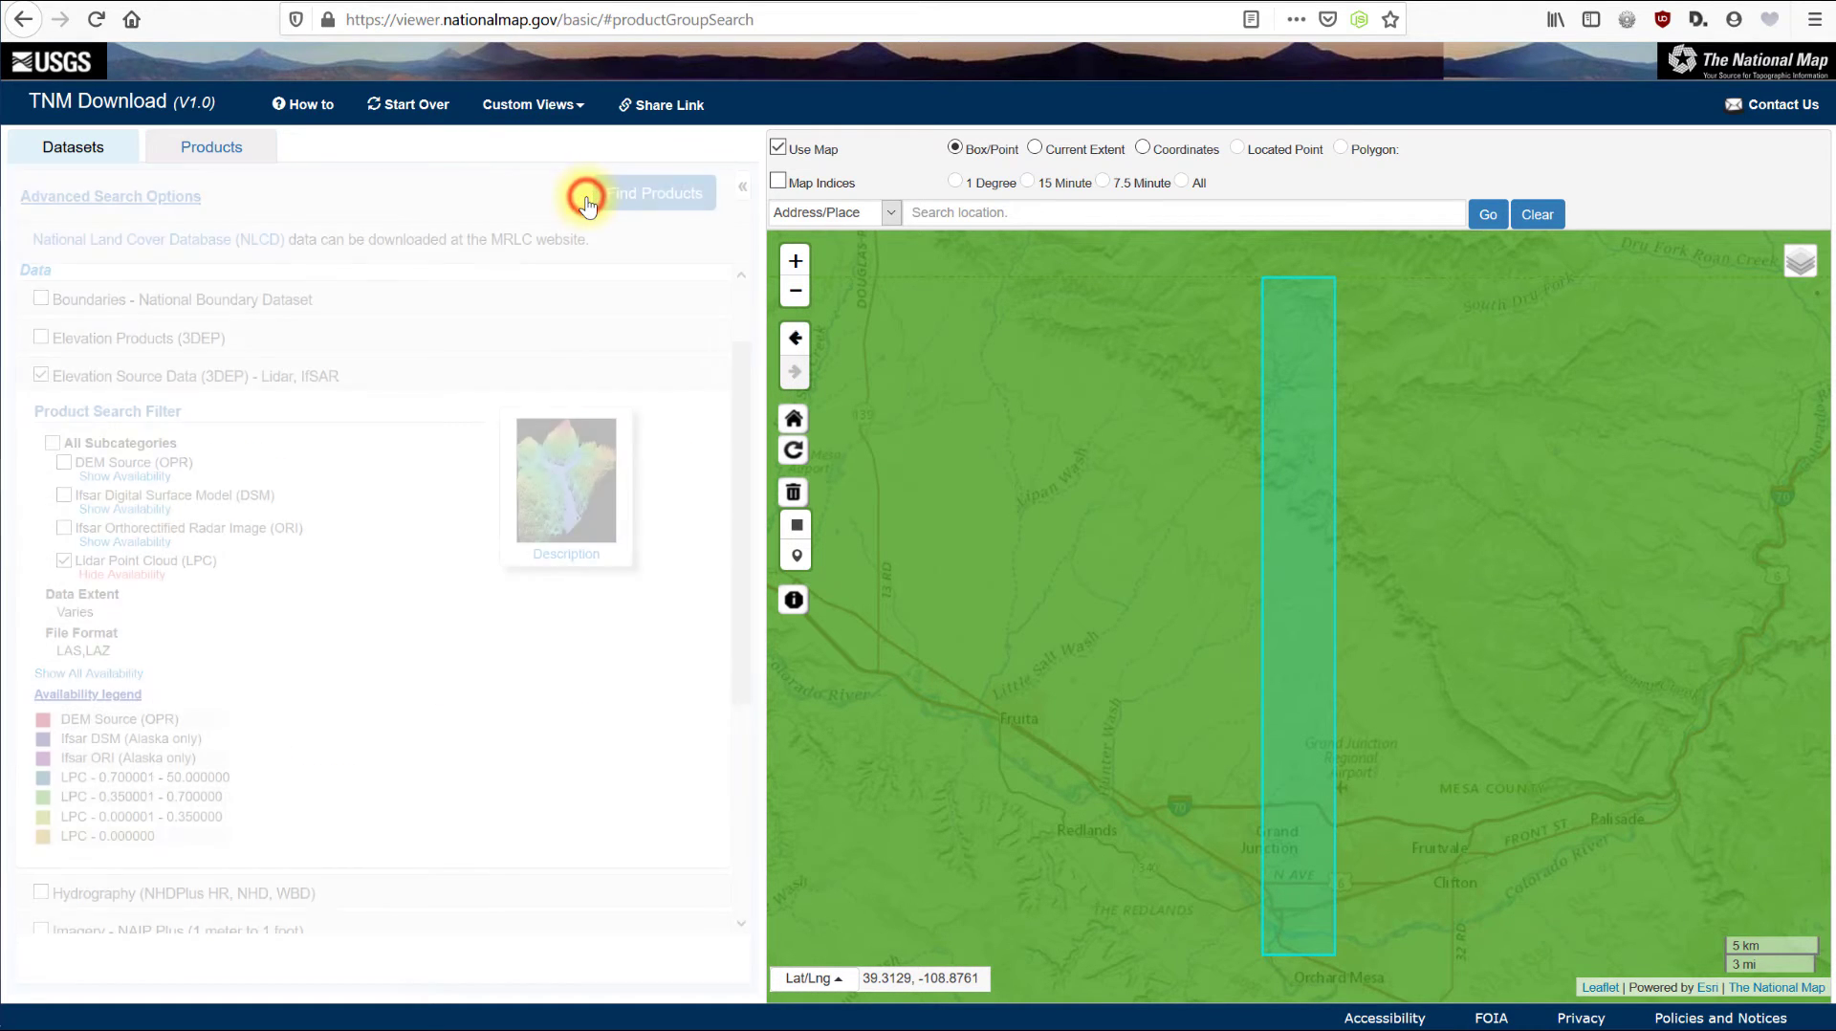
pyautogui.click(665, 196)
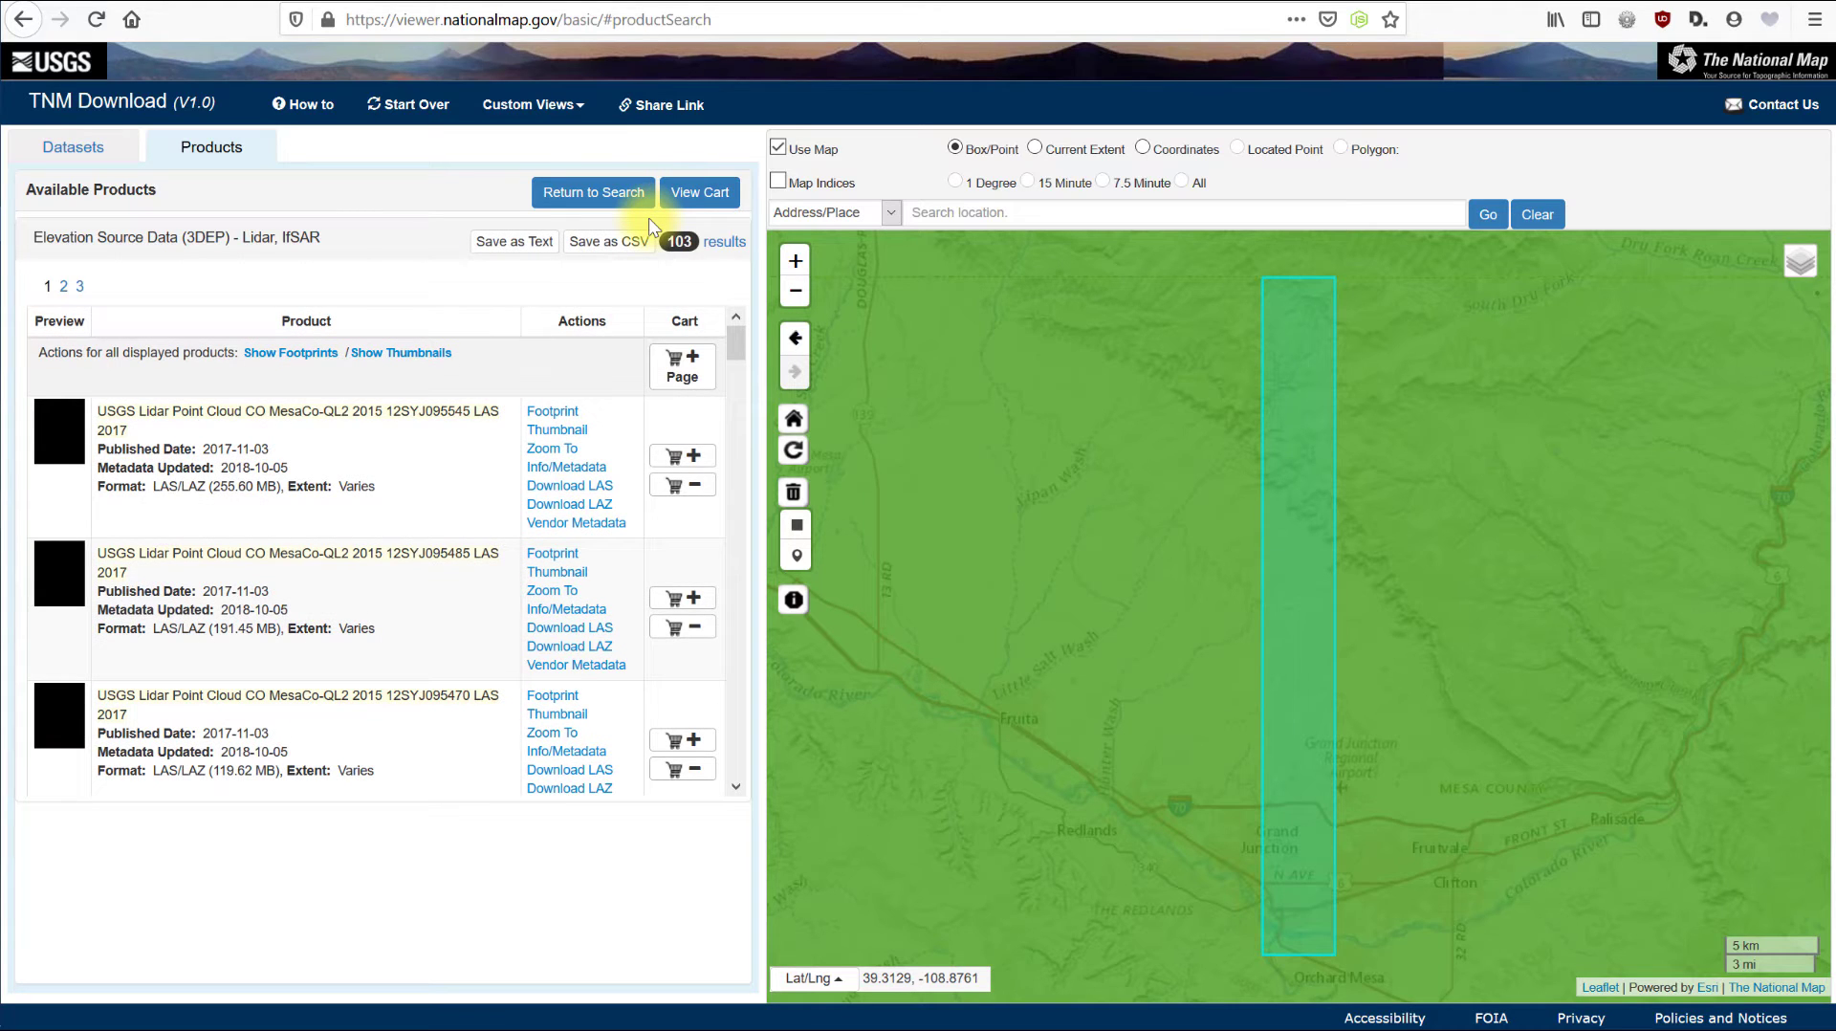
pyautogui.click(795, 421)
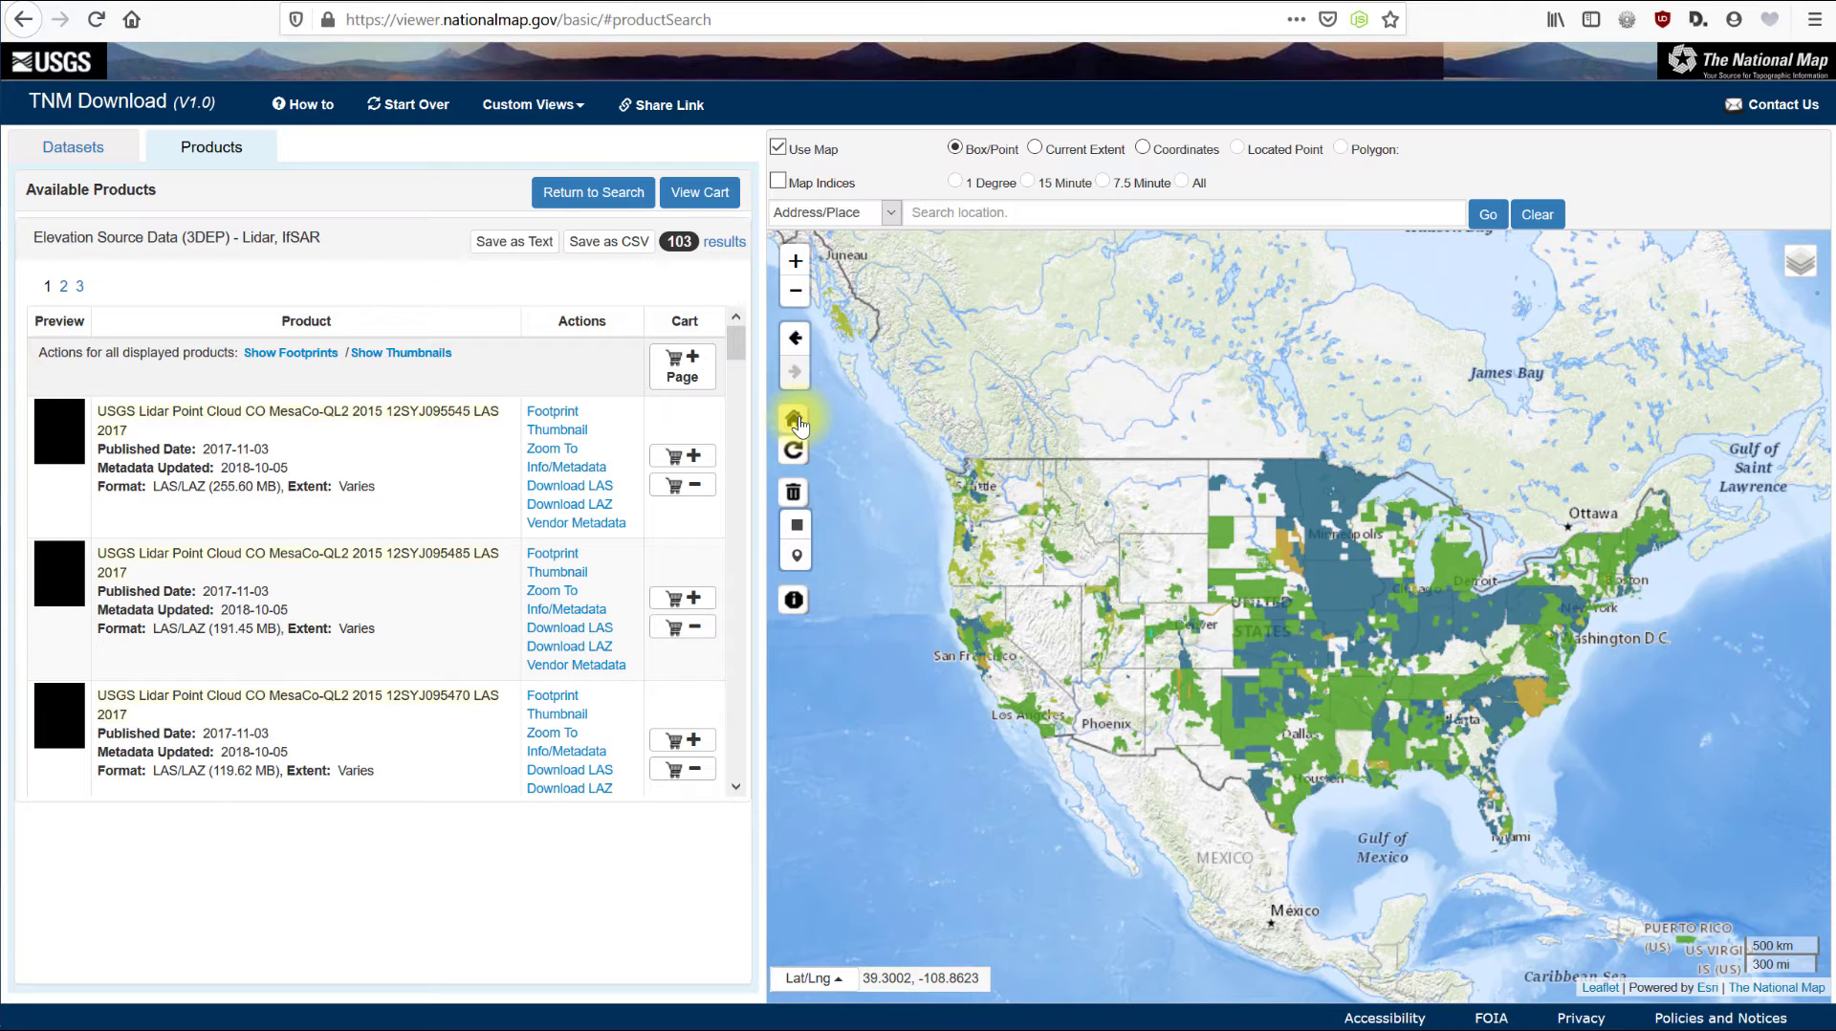
pyautogui.click(1022, 212)
# - Locate San Luis Valley, Colorado on the map and clear the point marker
pyautogui.write('San Luis Valley, Colorado')
pyautogui.click(1484, 216)
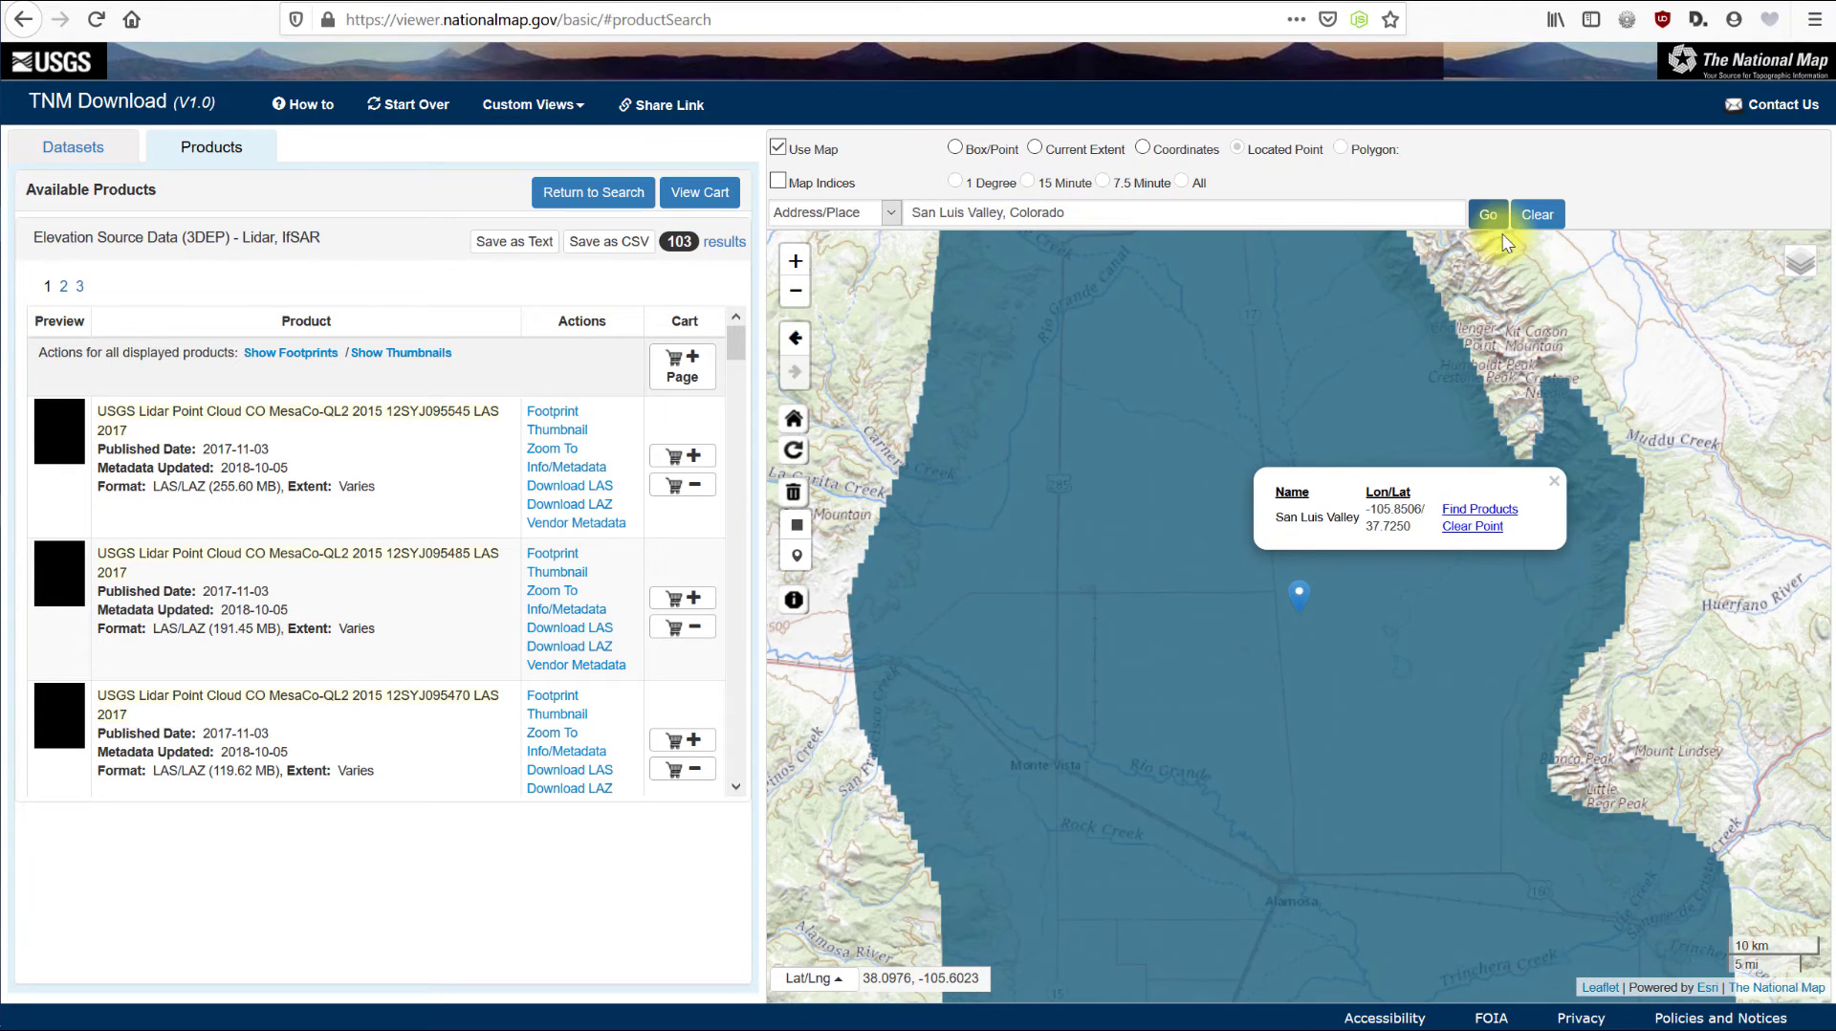
pyautogui.click(1460, 525)
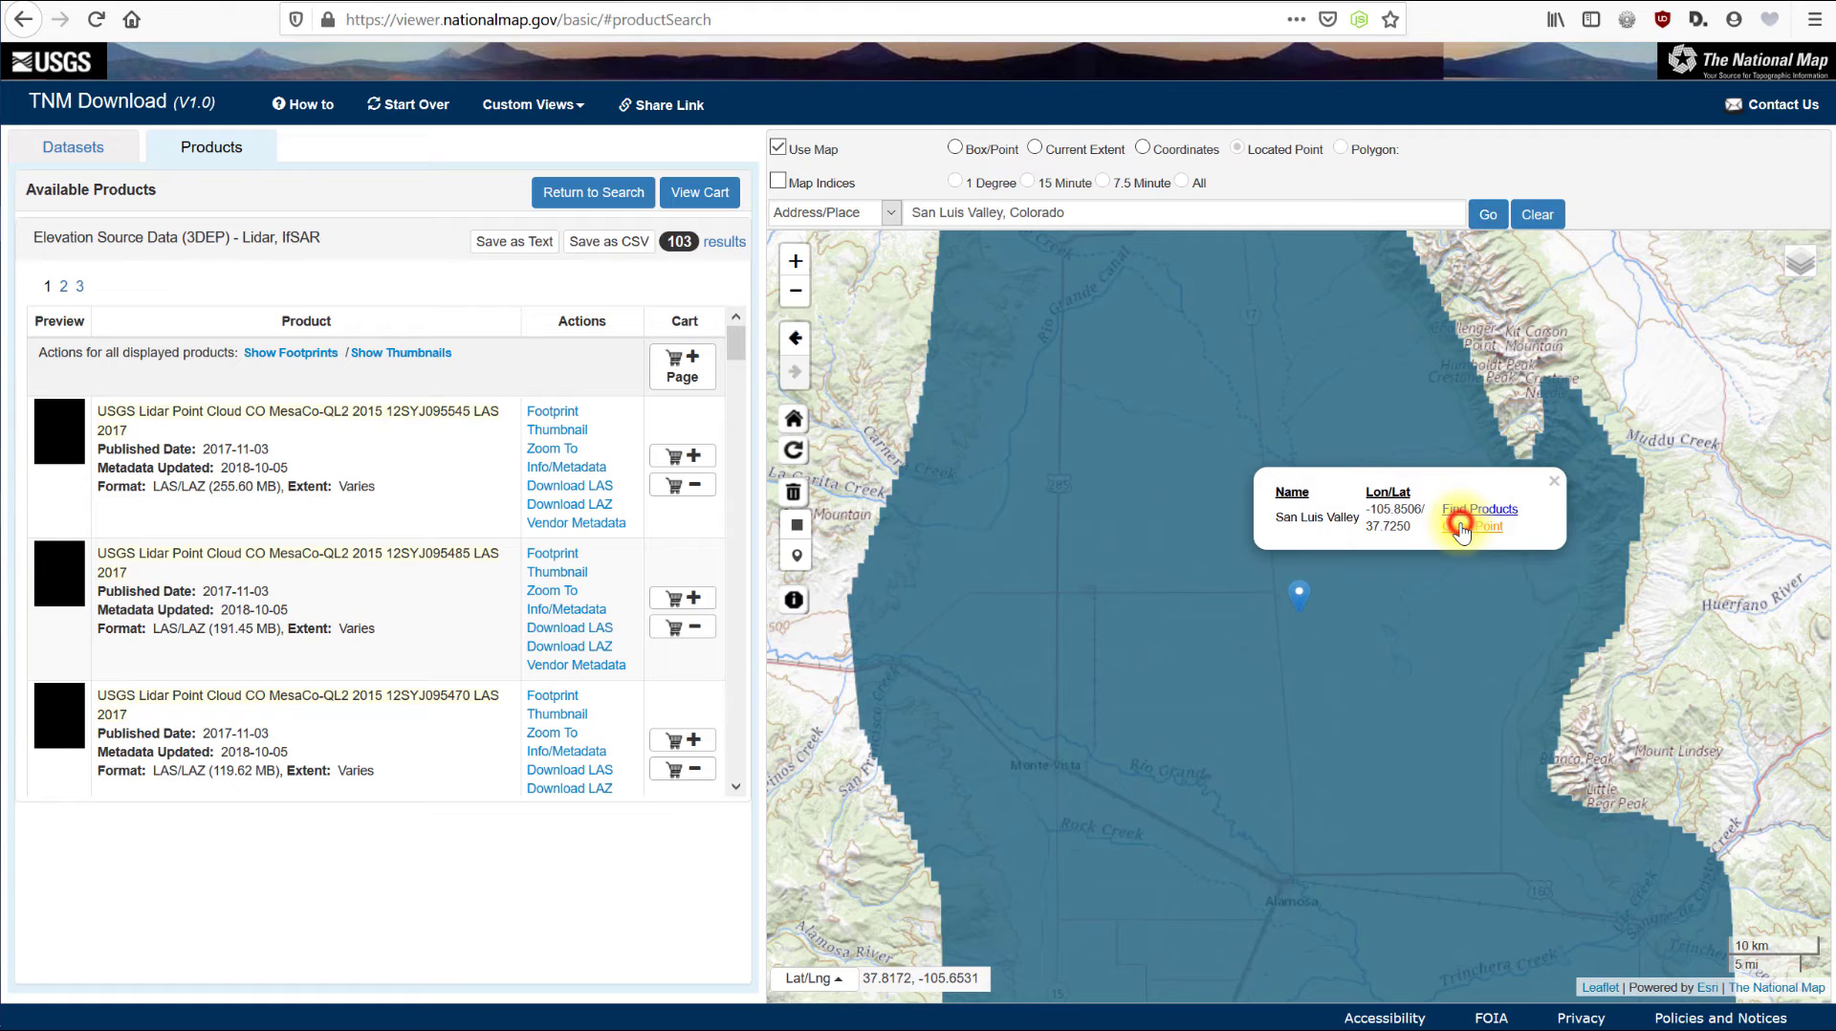
# - Draw a box over the San Luis Valley floor, find its 598 lidar products, and outline the first footprint
pyautogui.click(797, 524)
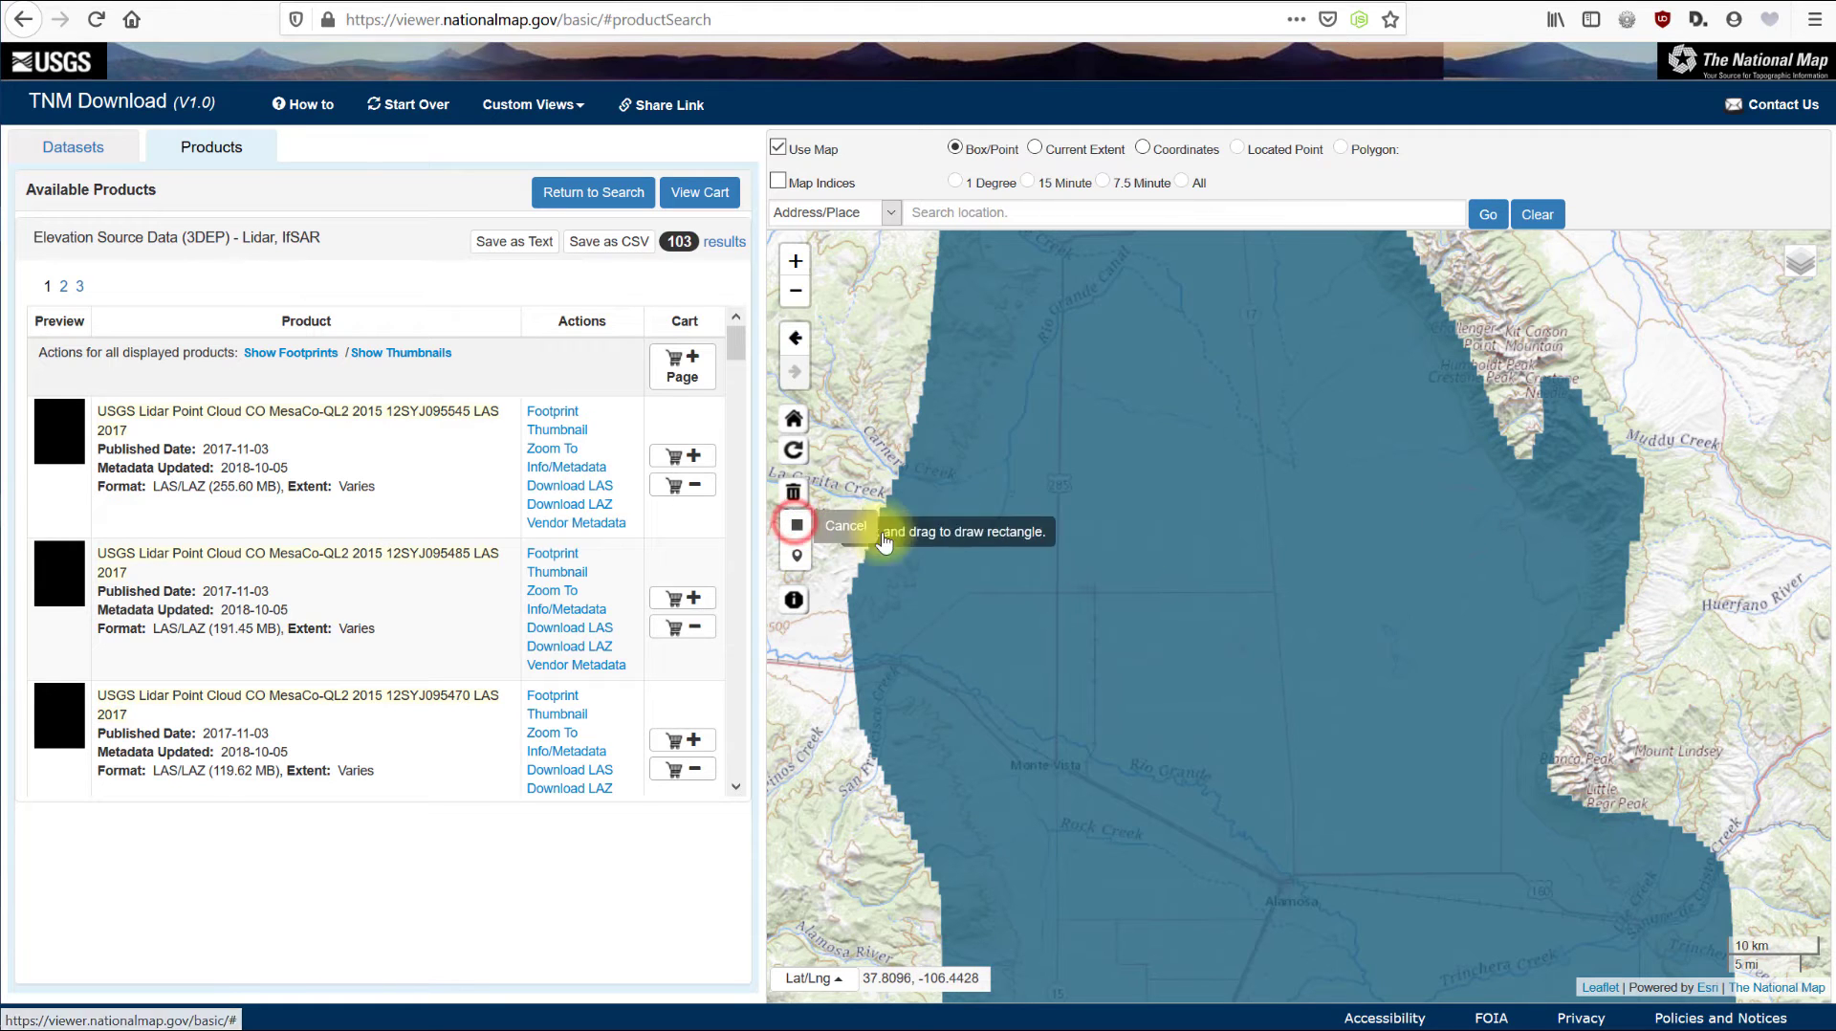
pyautogui.moveTo(1094, 434)
pyautogui.mouseDown()
pyautogui.moveTo(1115, 565)
pyautogui.moveTo(1329, 734)
pyautogui.moveTo(1431, 736)
pyautogui.mouseUp()
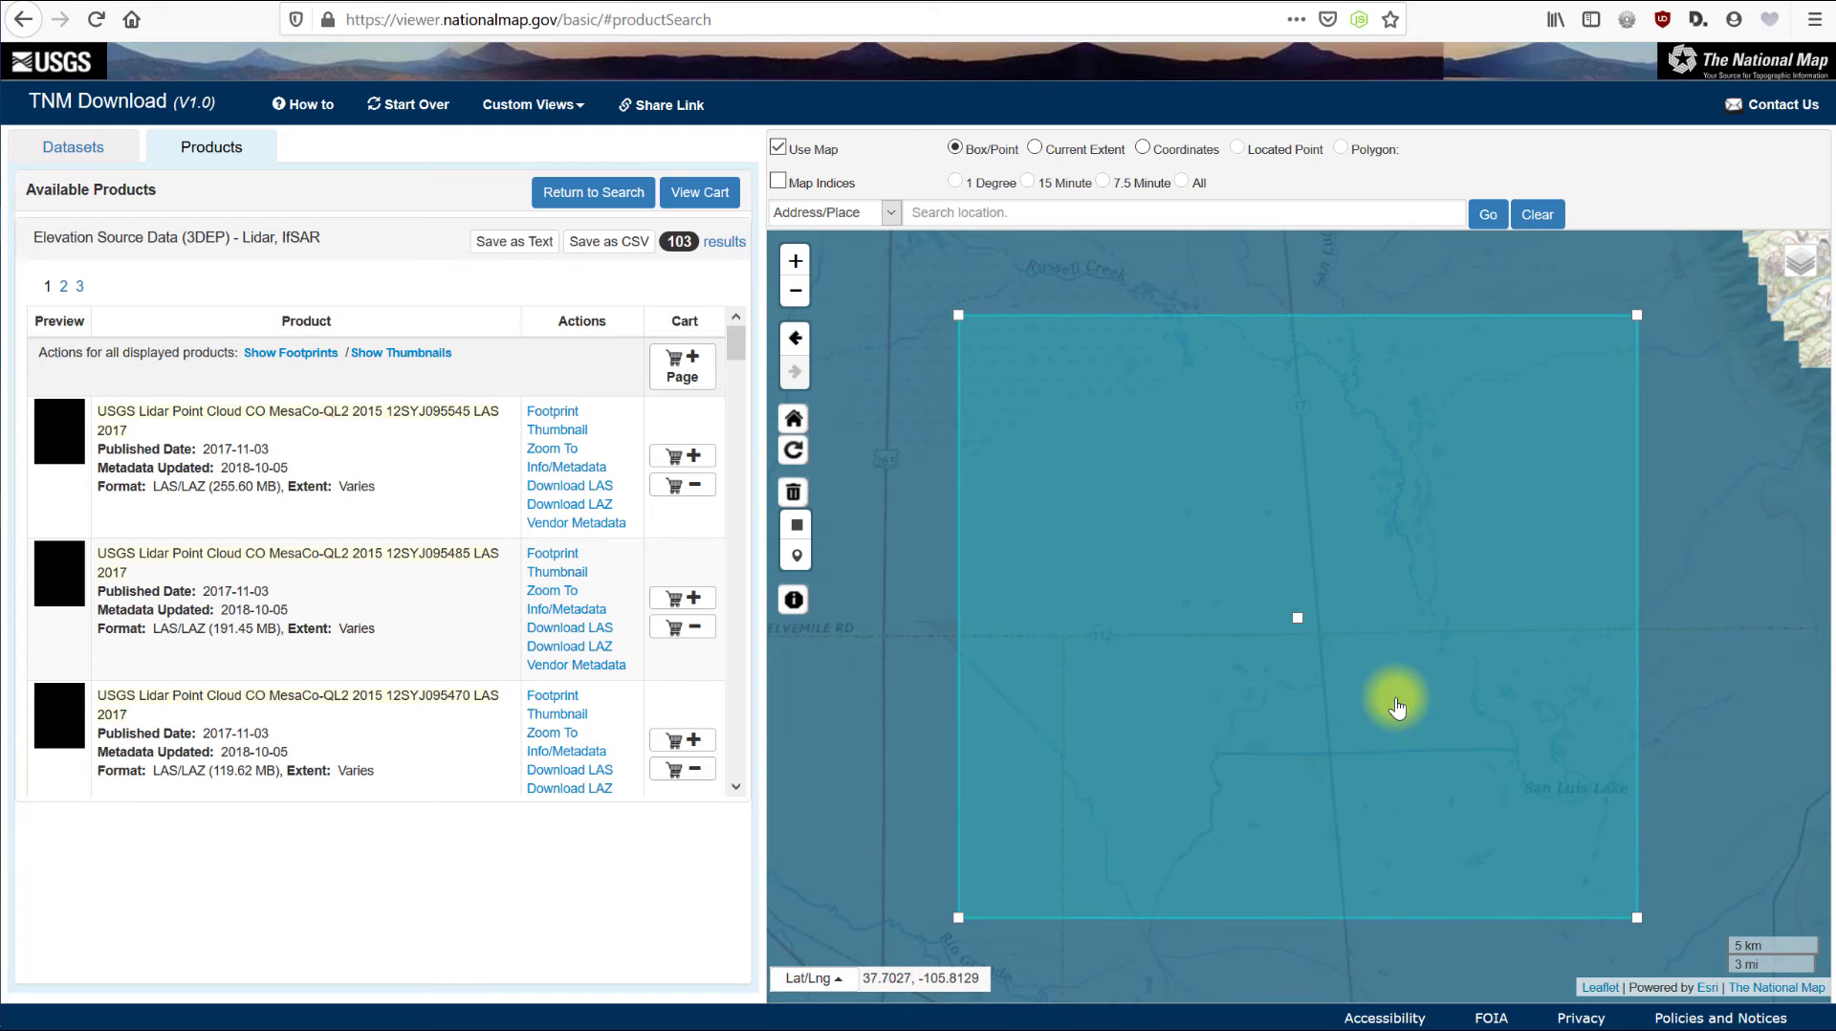
pyautogui.click(605, 192)
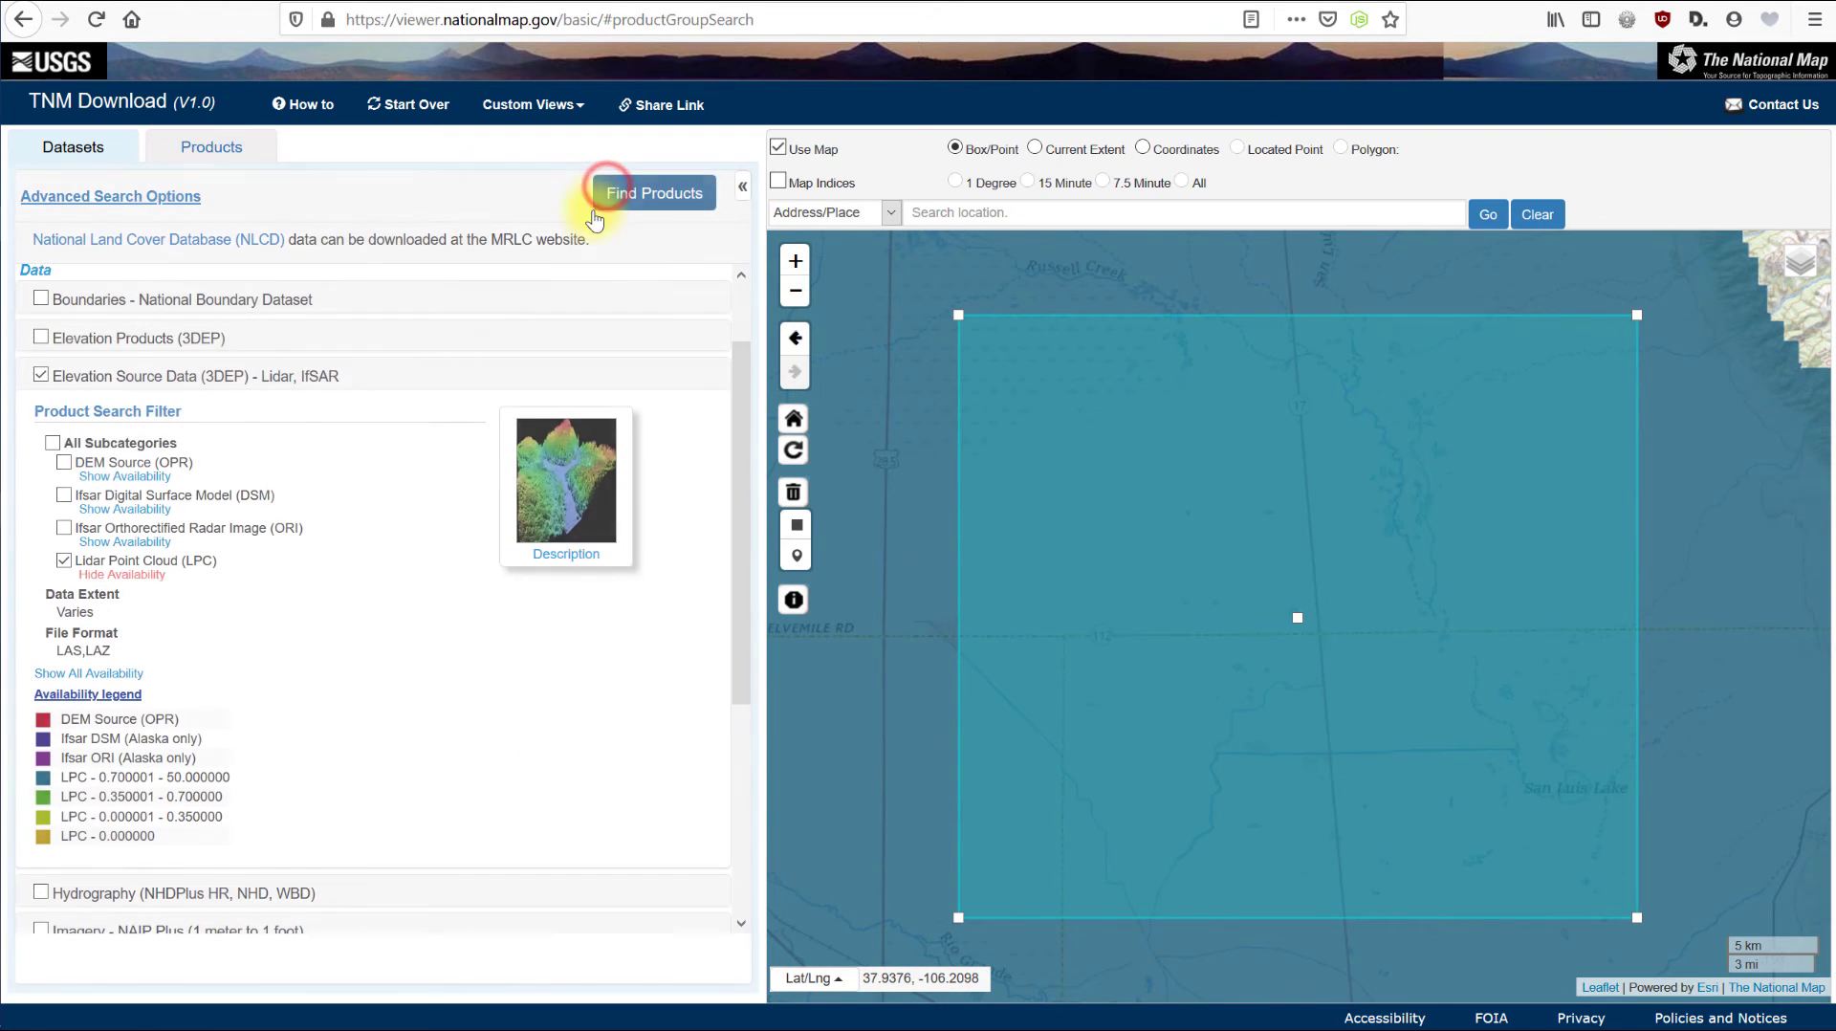
pyautogui.click(654, 196)
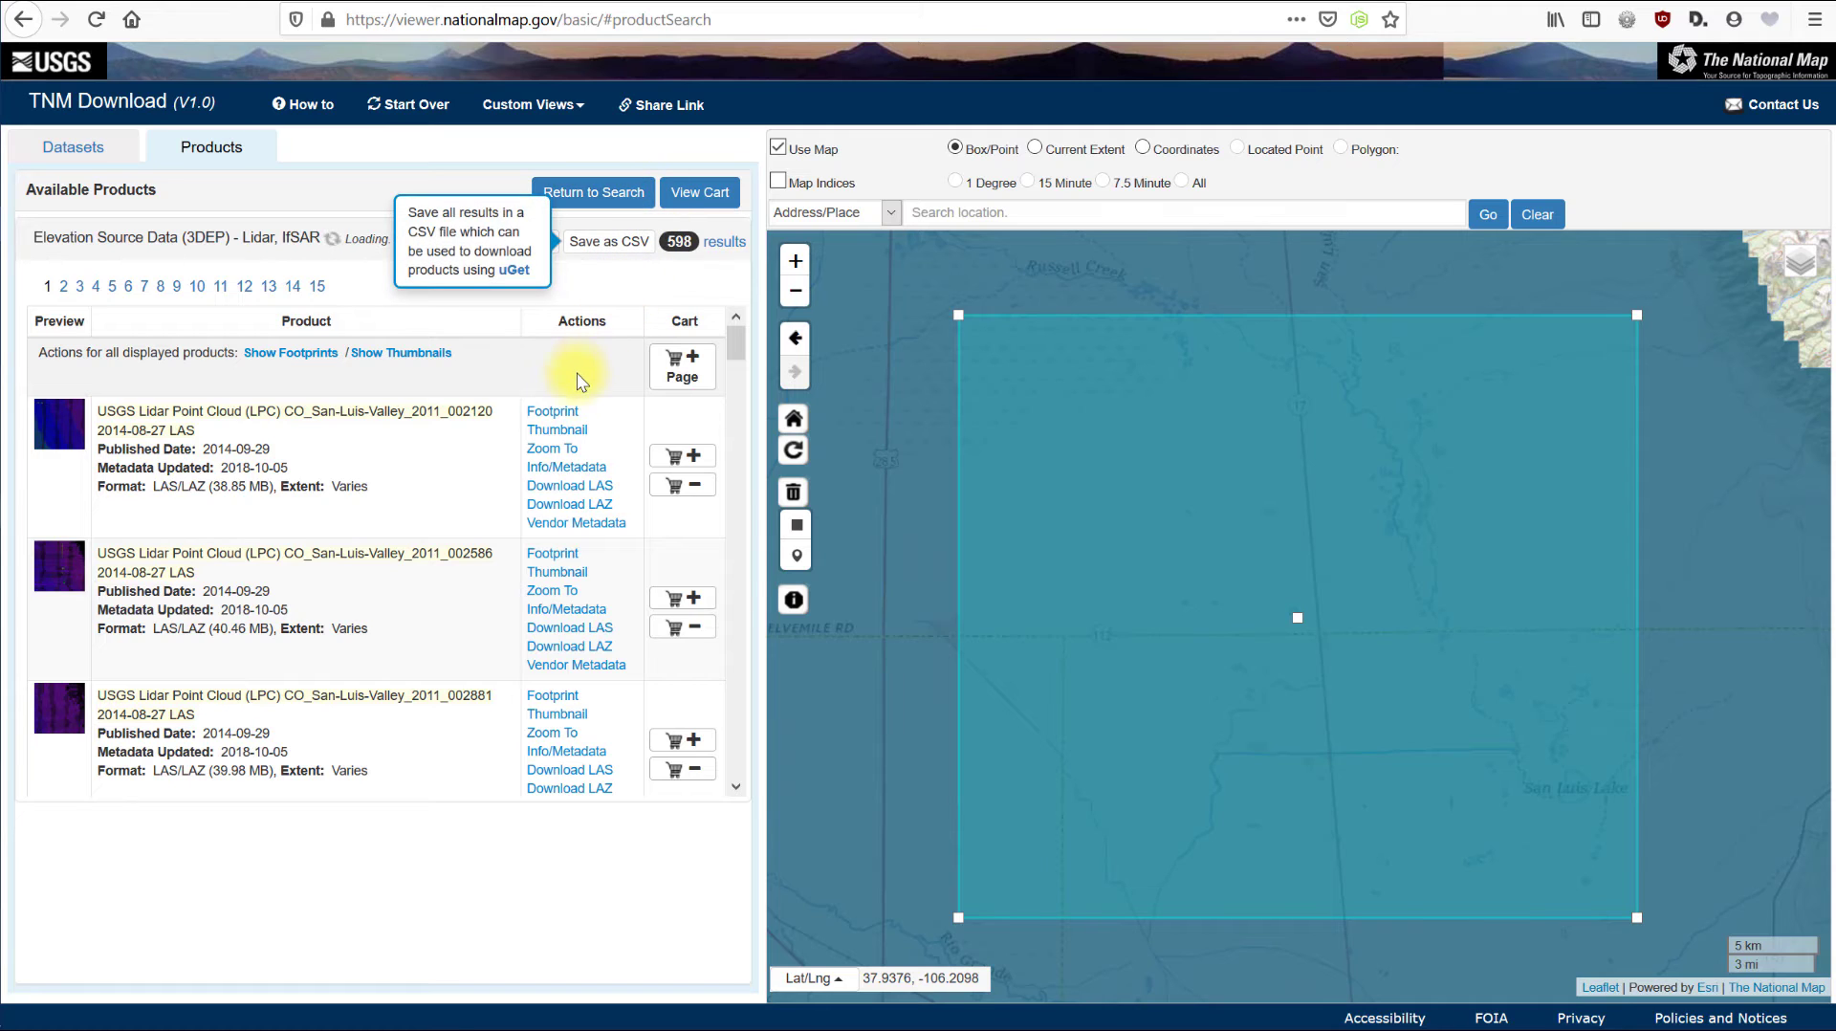
pyautogui.click(553, 416)
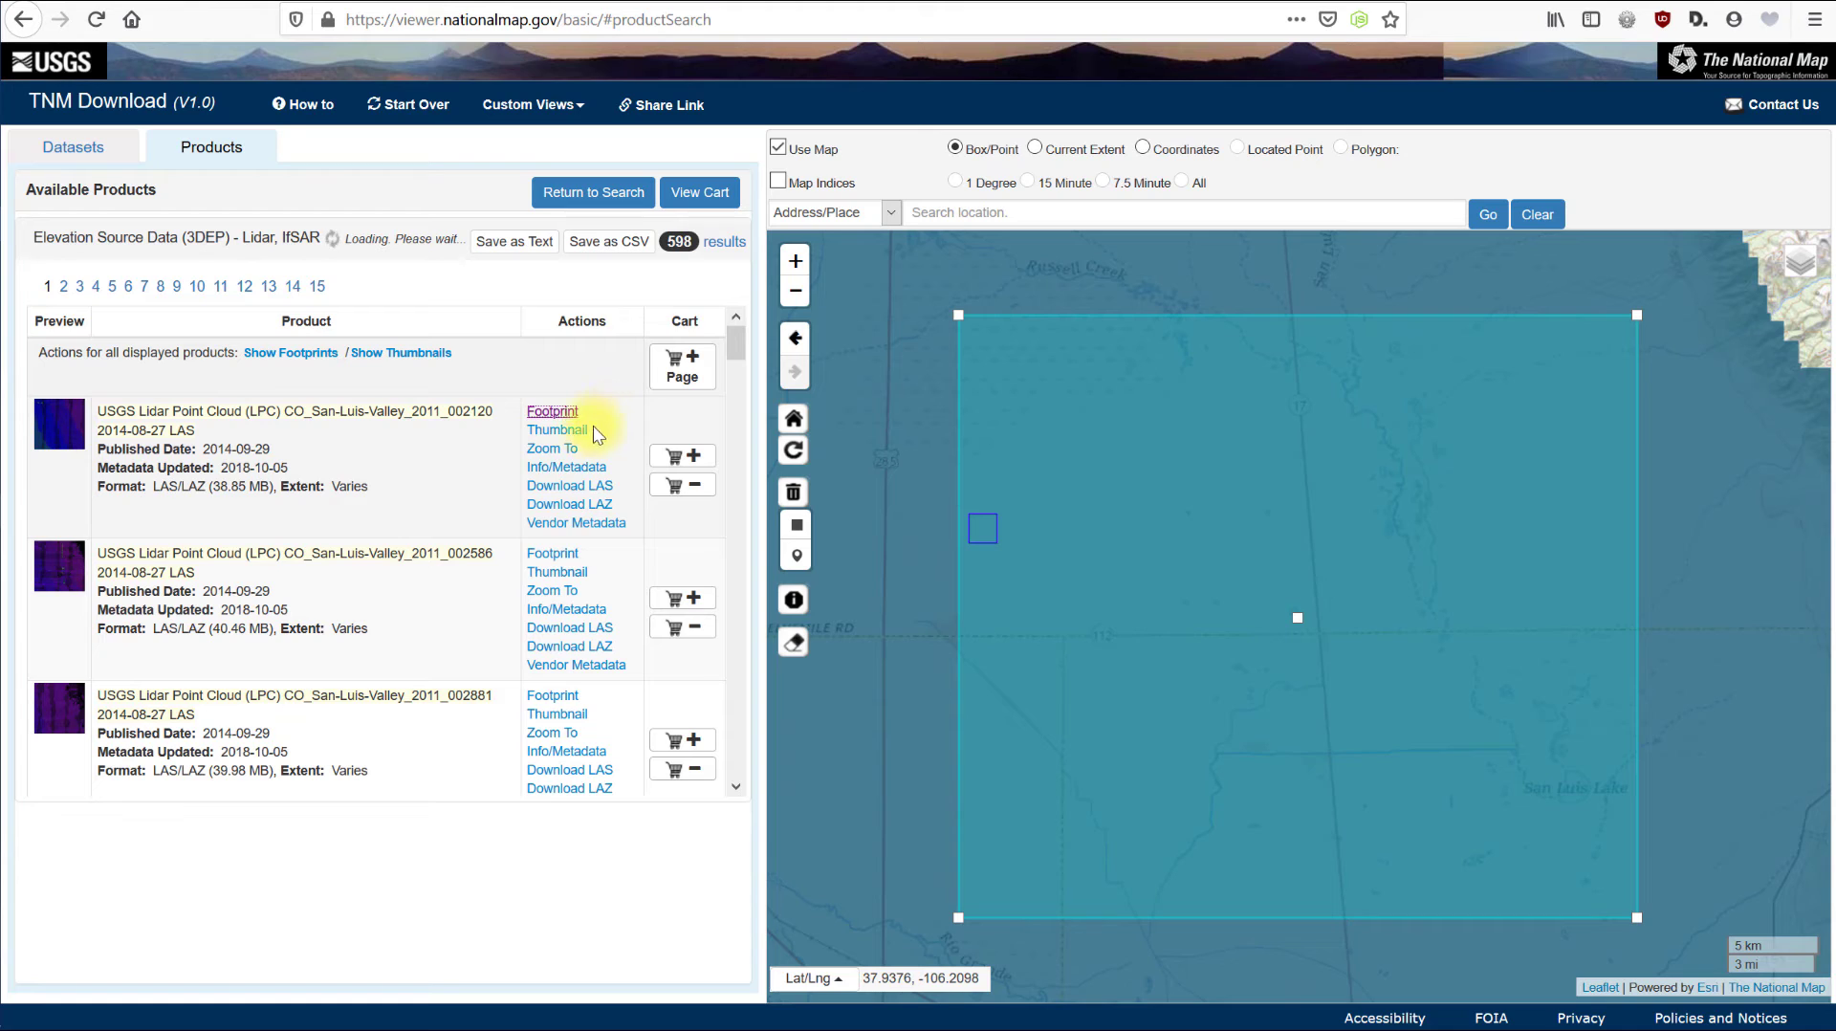
# - Zoom to and thumbnail tile 002120, then outline footprints for tiles 002586 and 002881 and copy the first tile's name
pyautogui.click(563, 449)
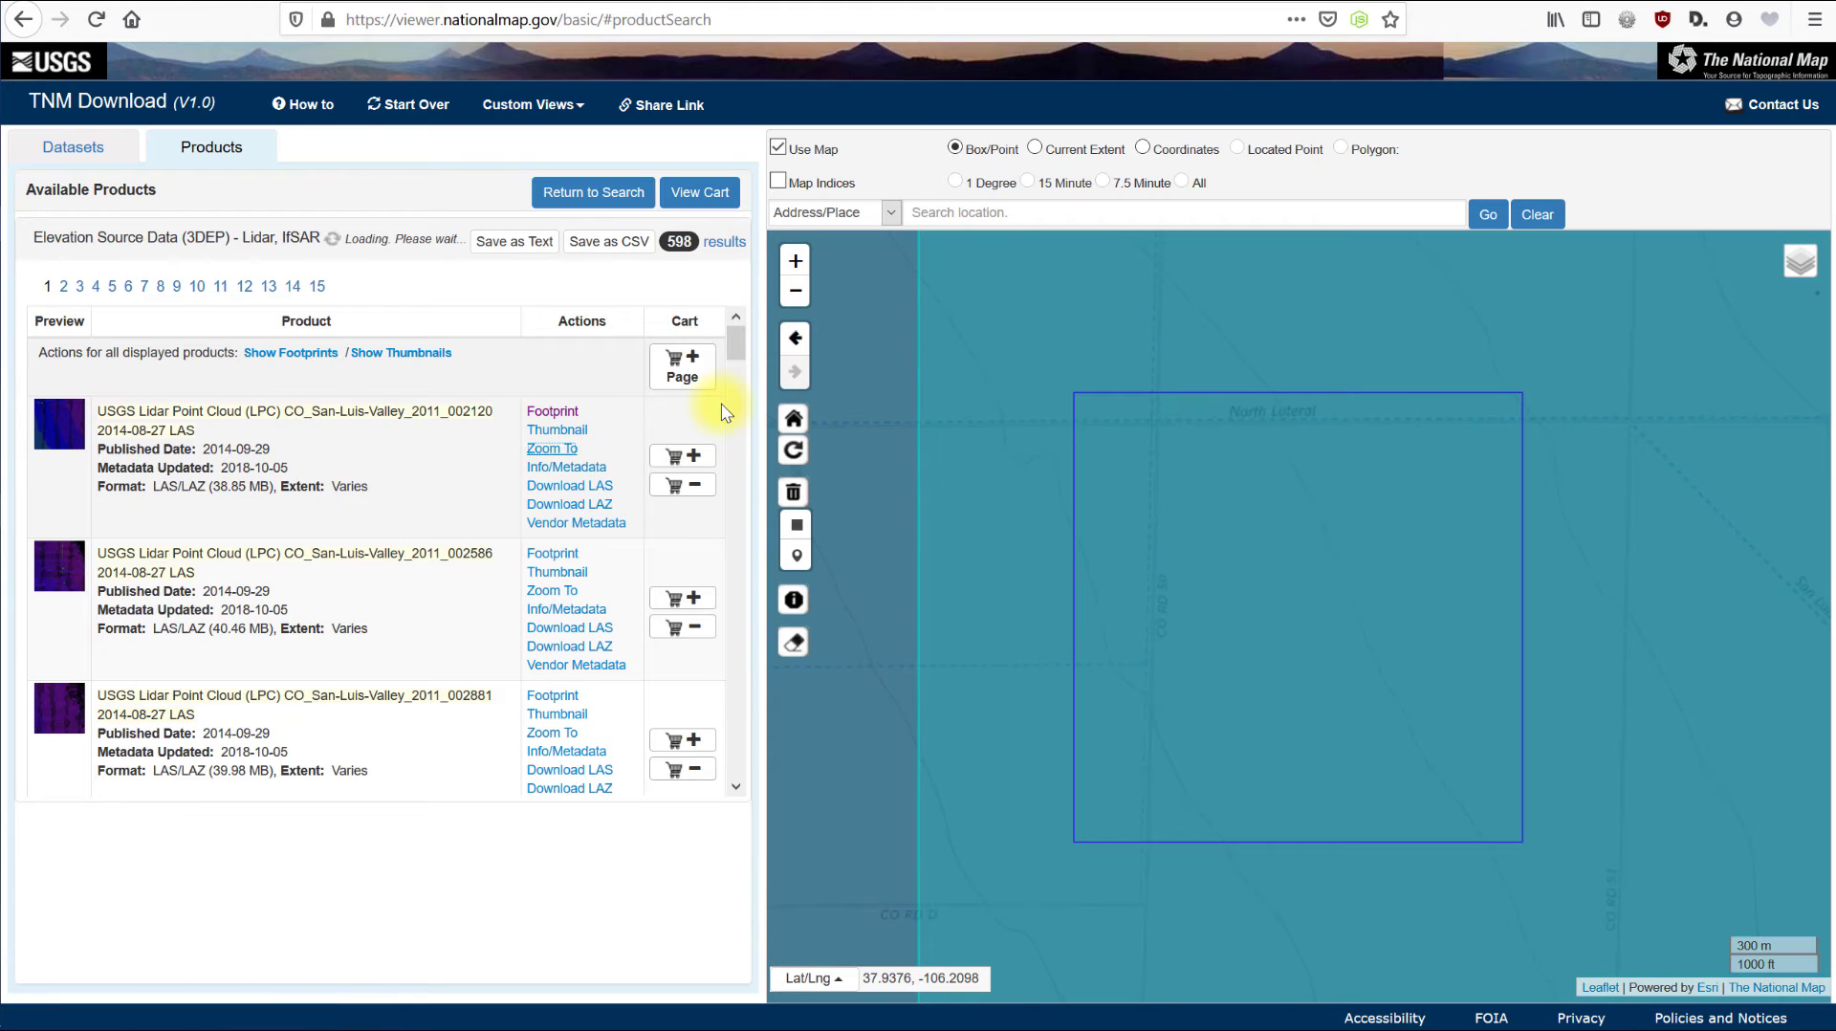
pyautogui.click(575, 430)
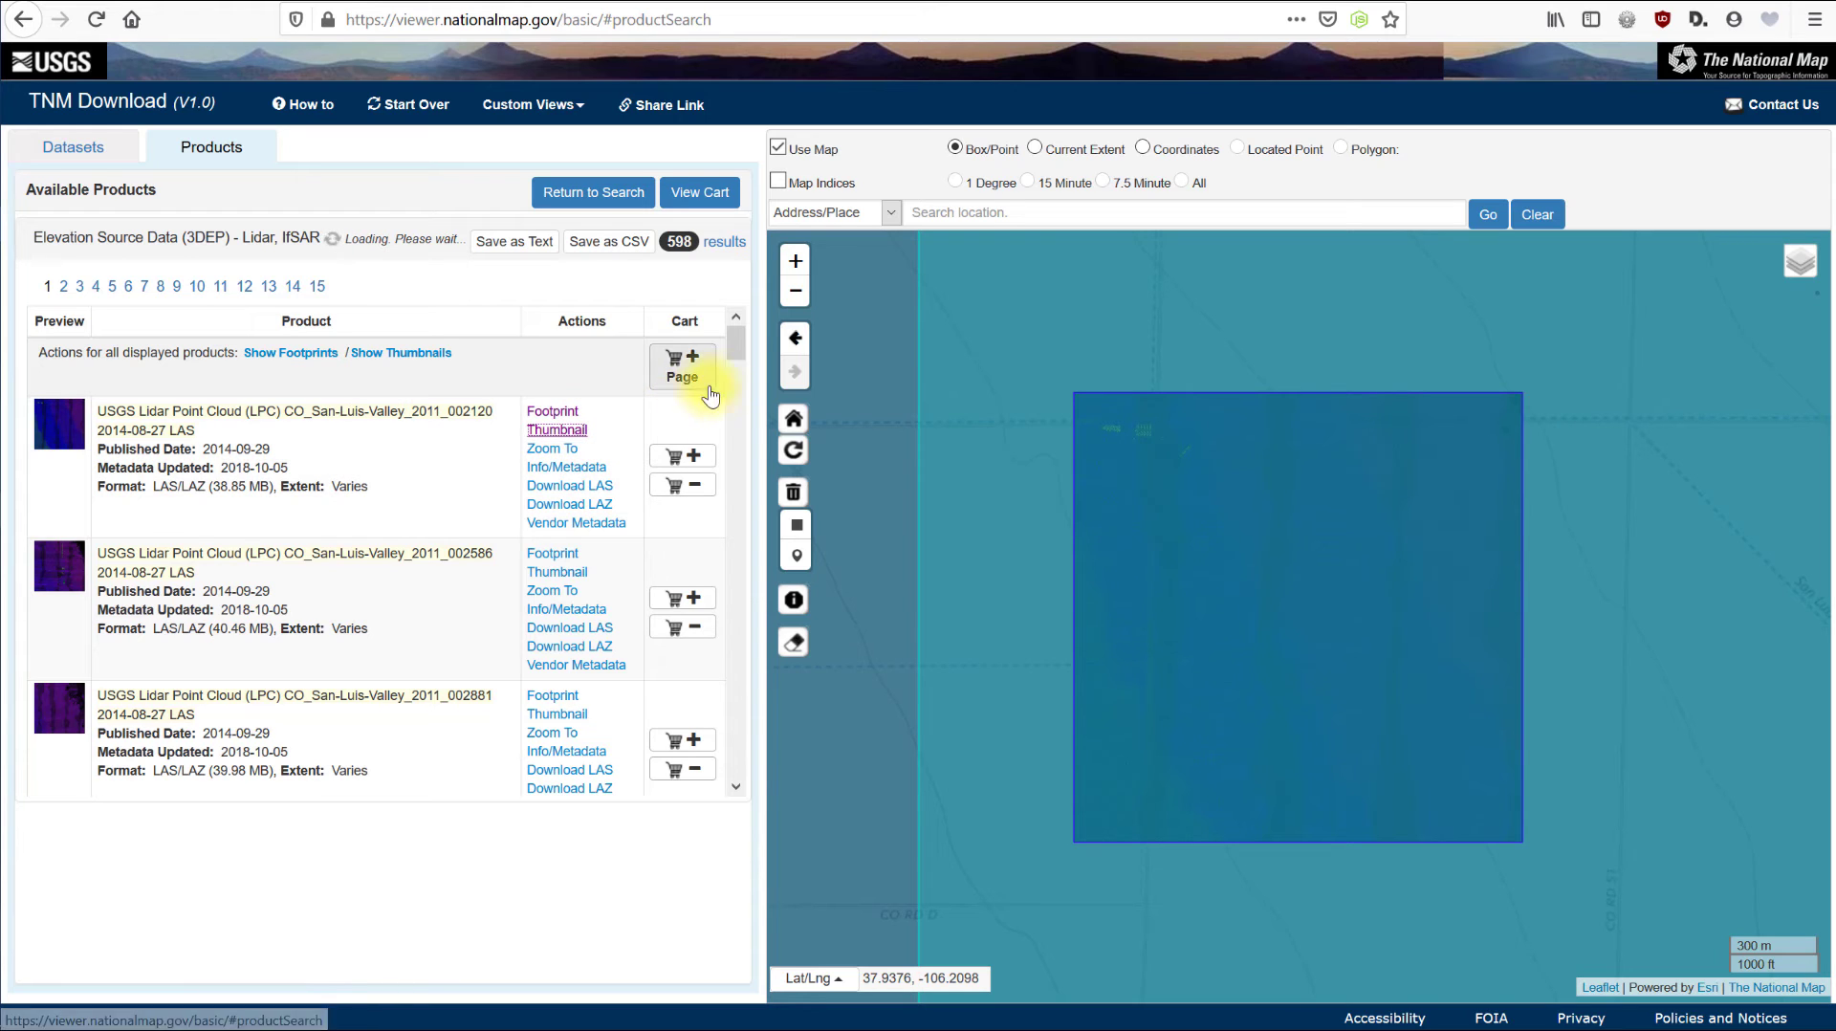
pyautogui.click(799, 341)
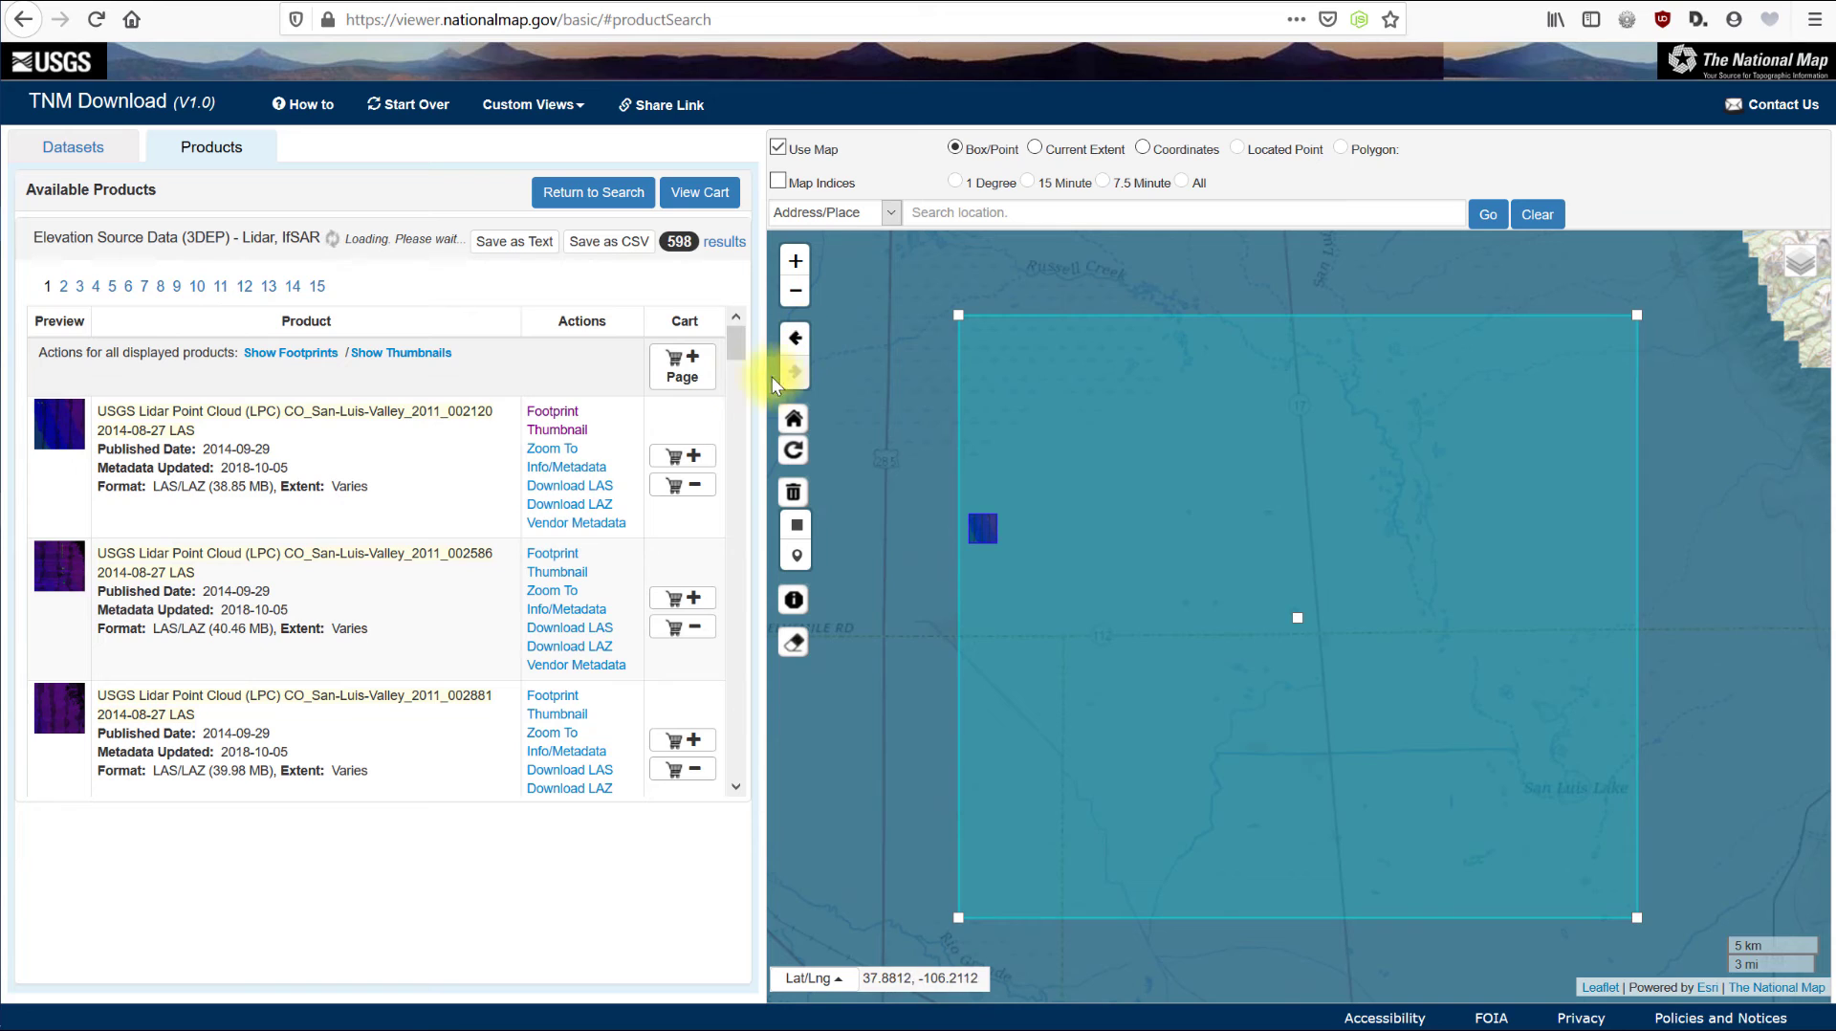
pyautogui.click(552, 554)
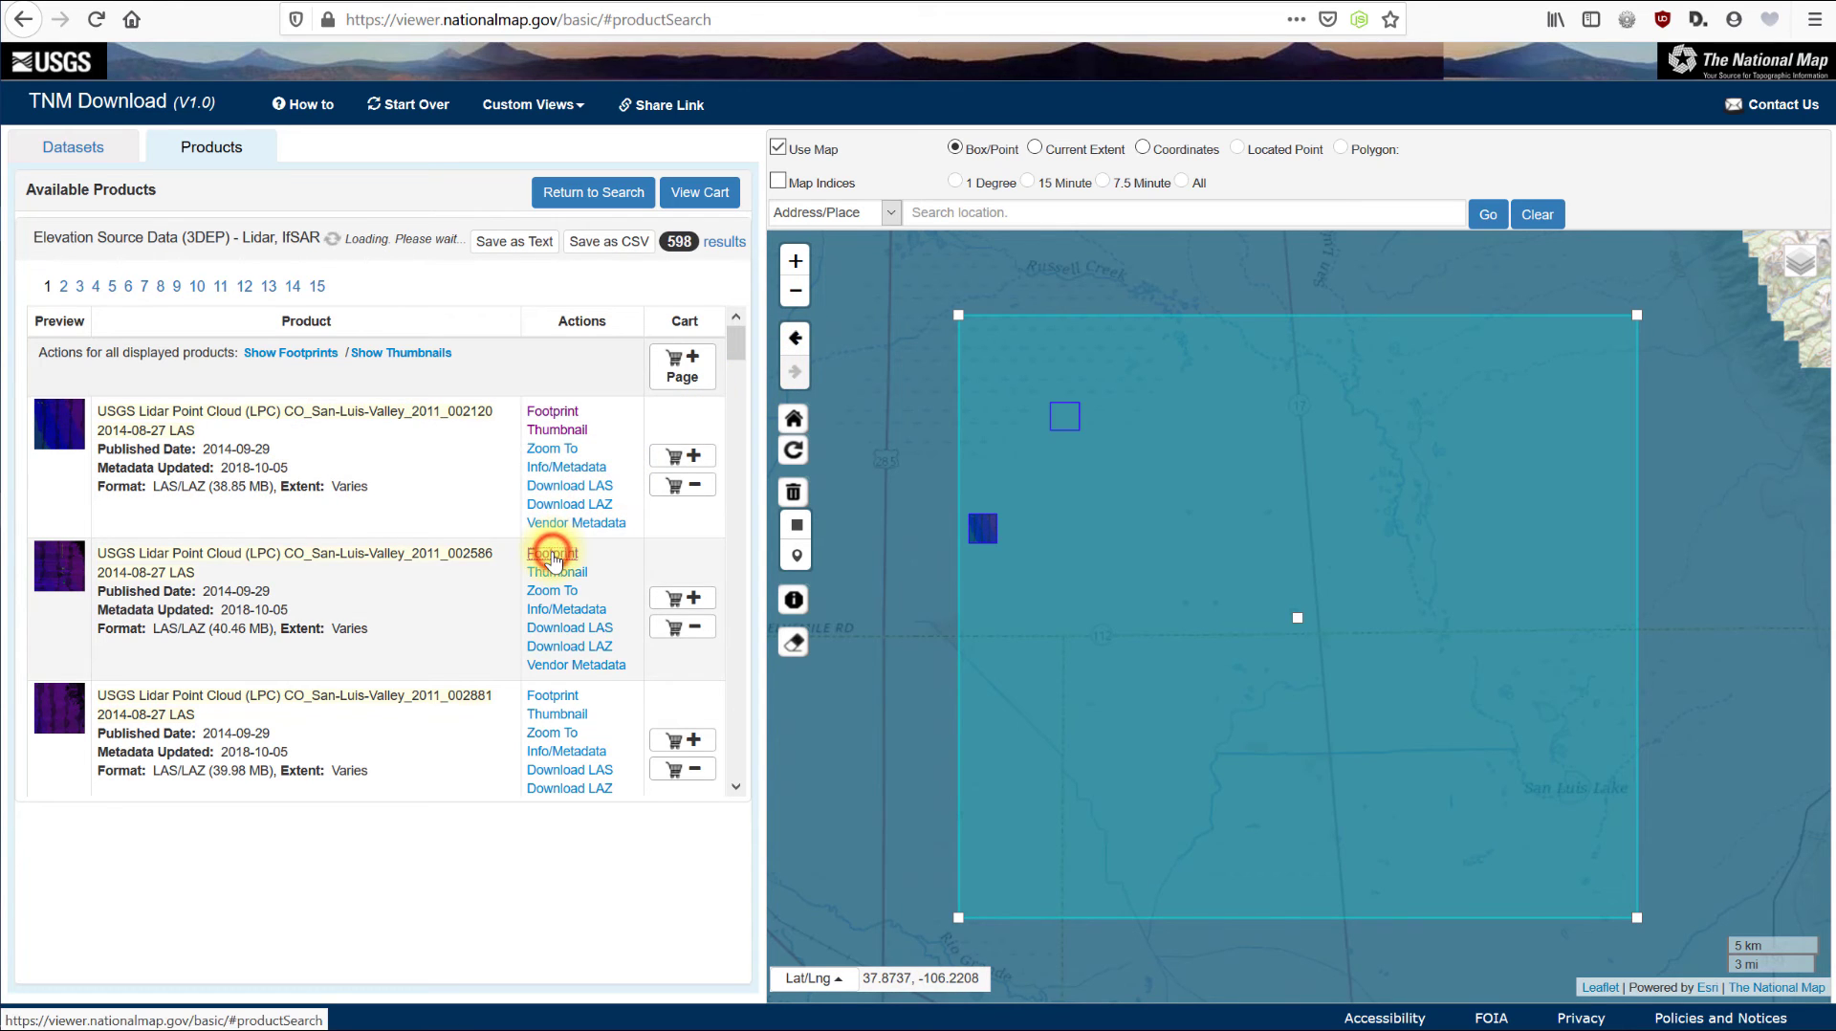
pyautogui.click(552, 701)
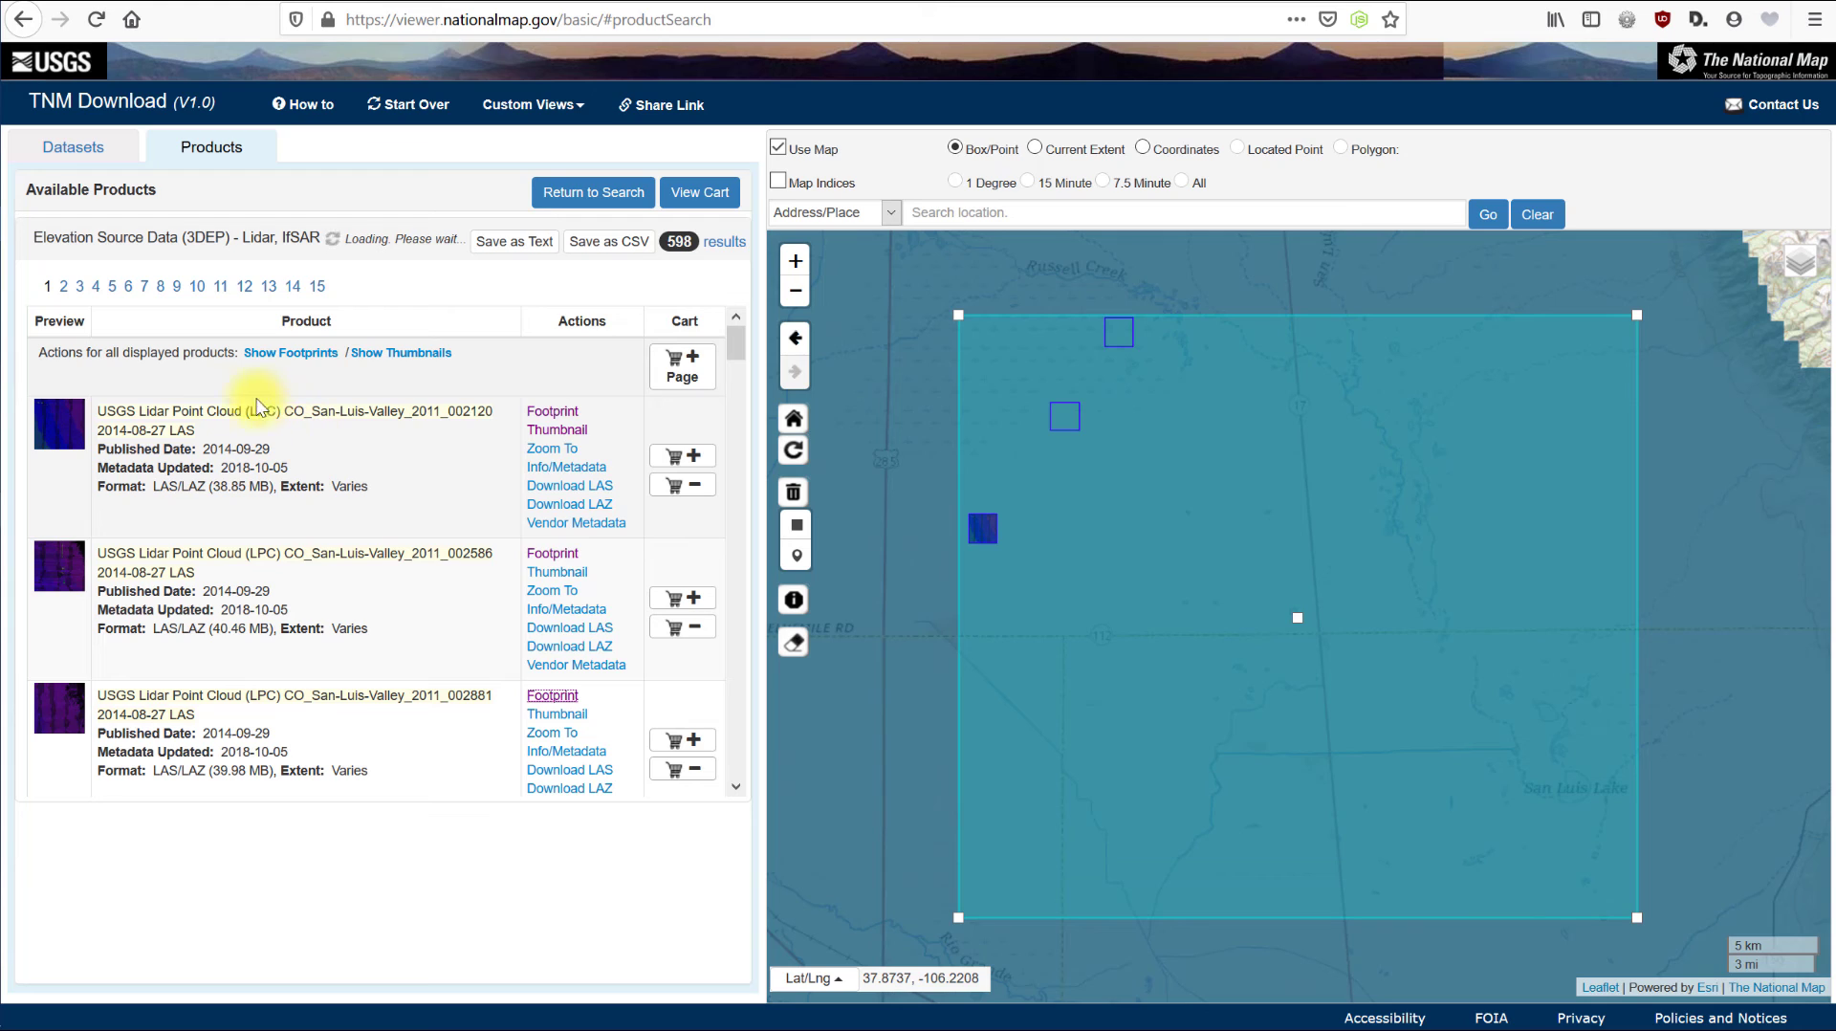
pyautogui.moveTo(97, 412); pyautogui.dragTo(206, 426)
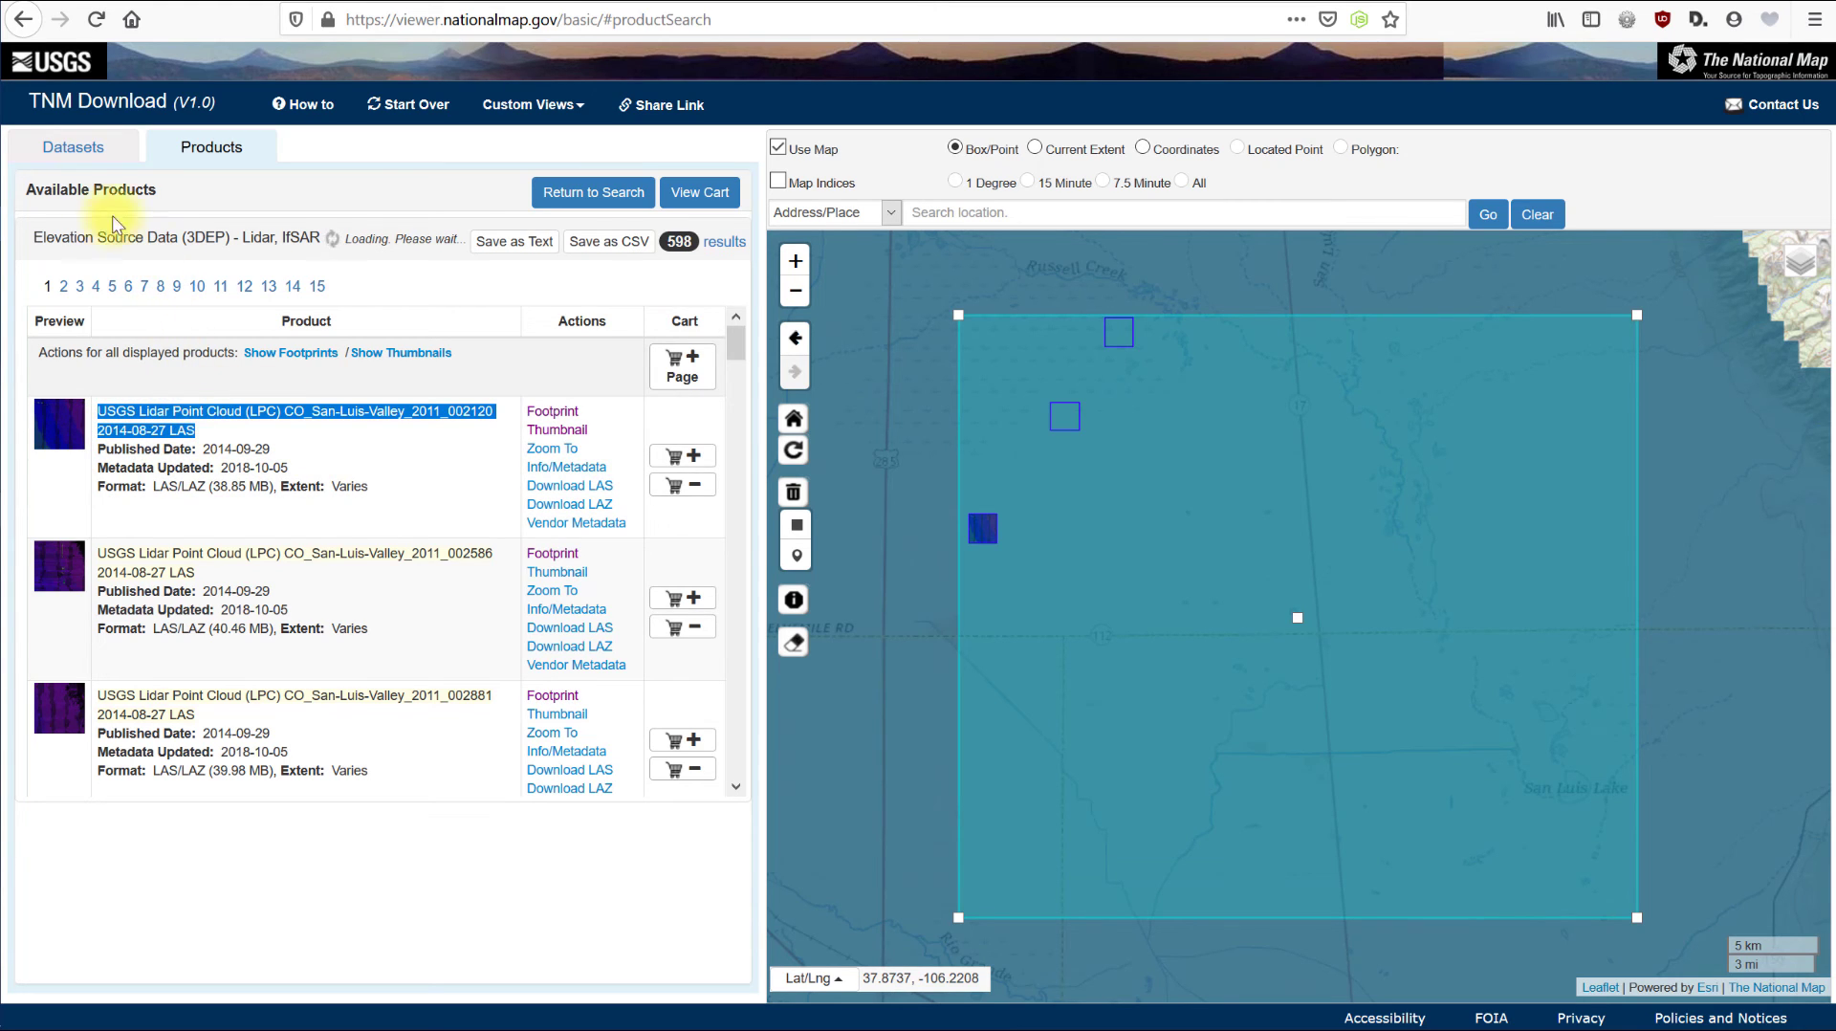
# - Run an Advanced Search Options keyword search for CO_San-Luis-Valley_2011_002120
pyautogui.click(69, 153)
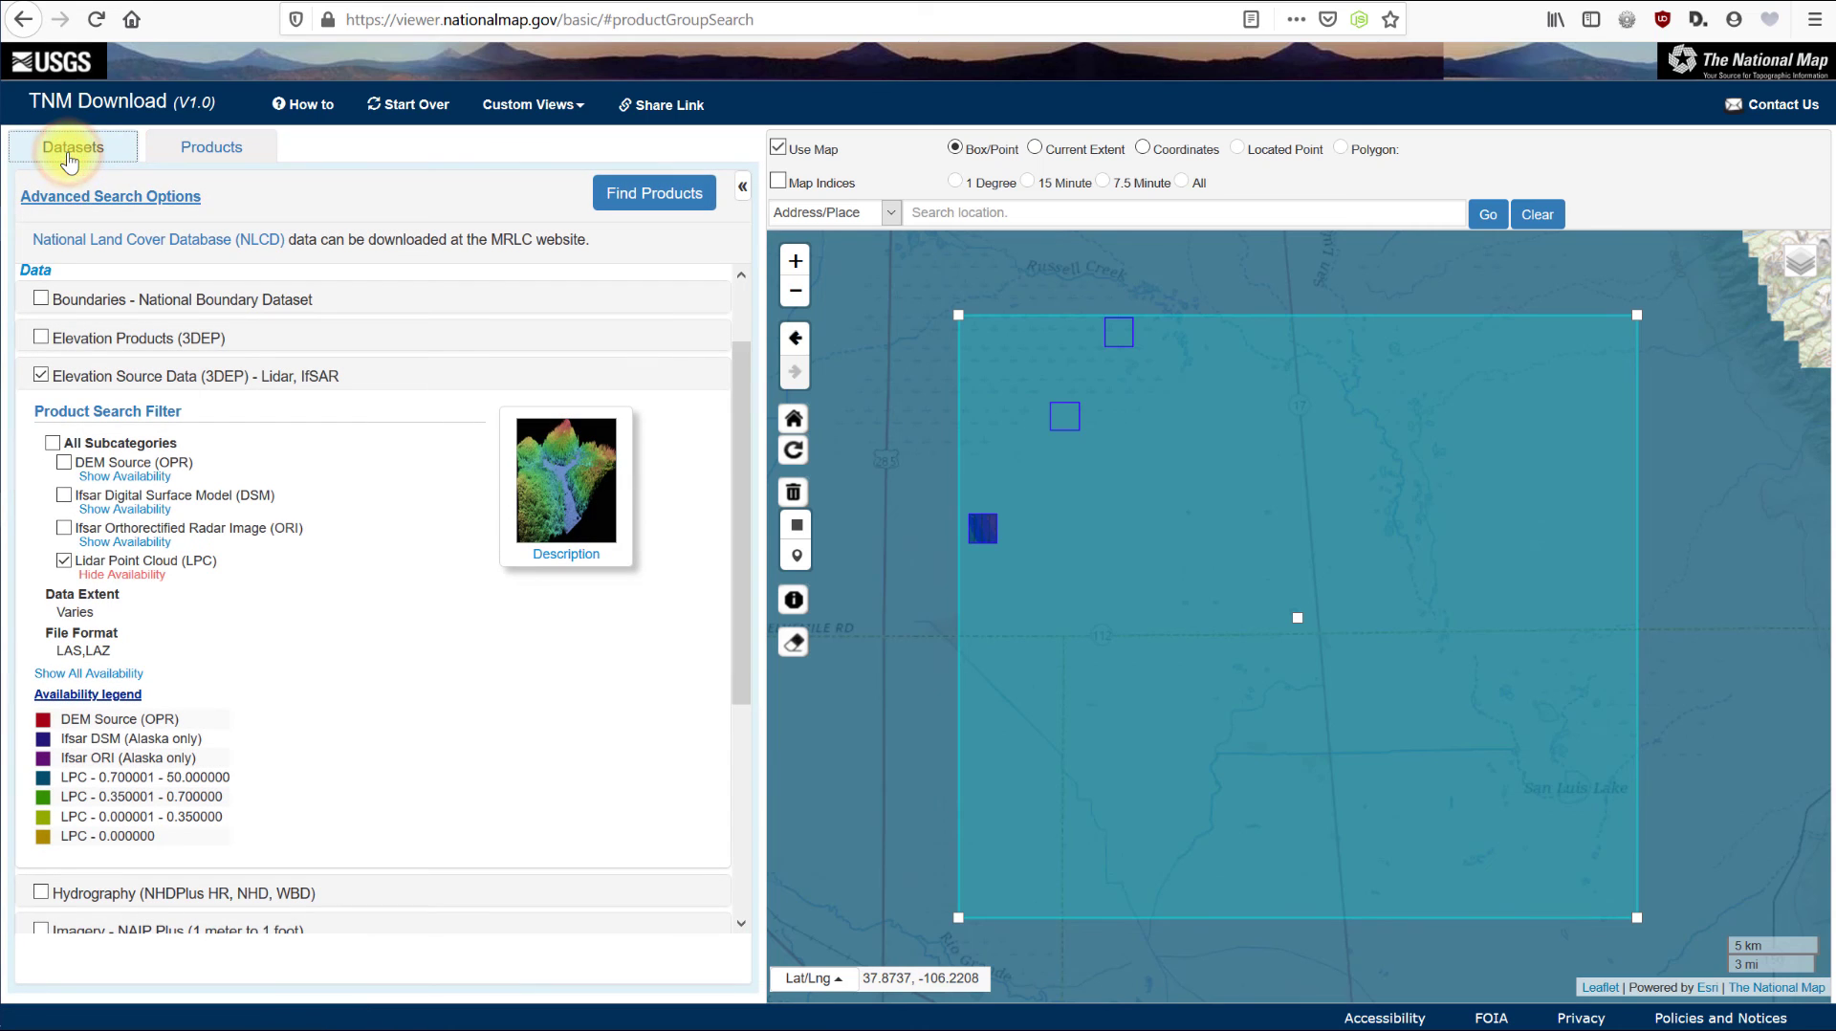
pyautogui.click(82, 208)
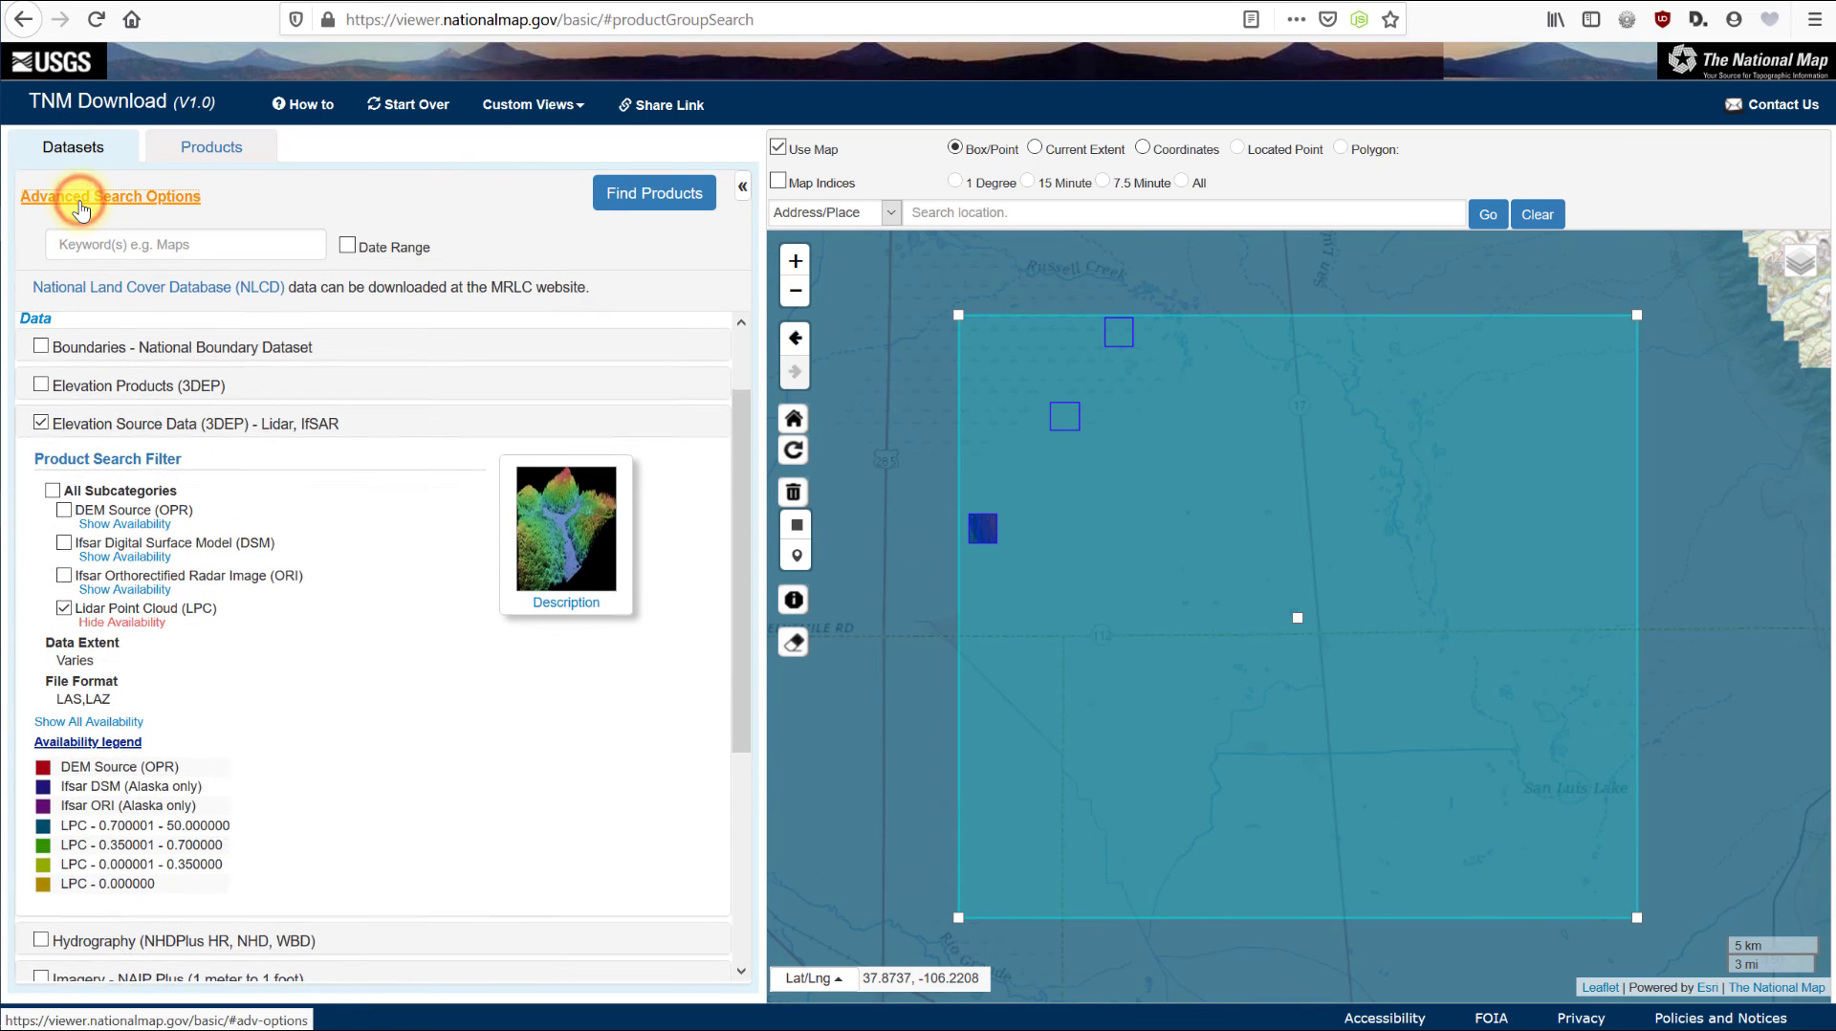
pyautogui.click(207, 246)
pyautogui.hotkey('ctrl', 'v')
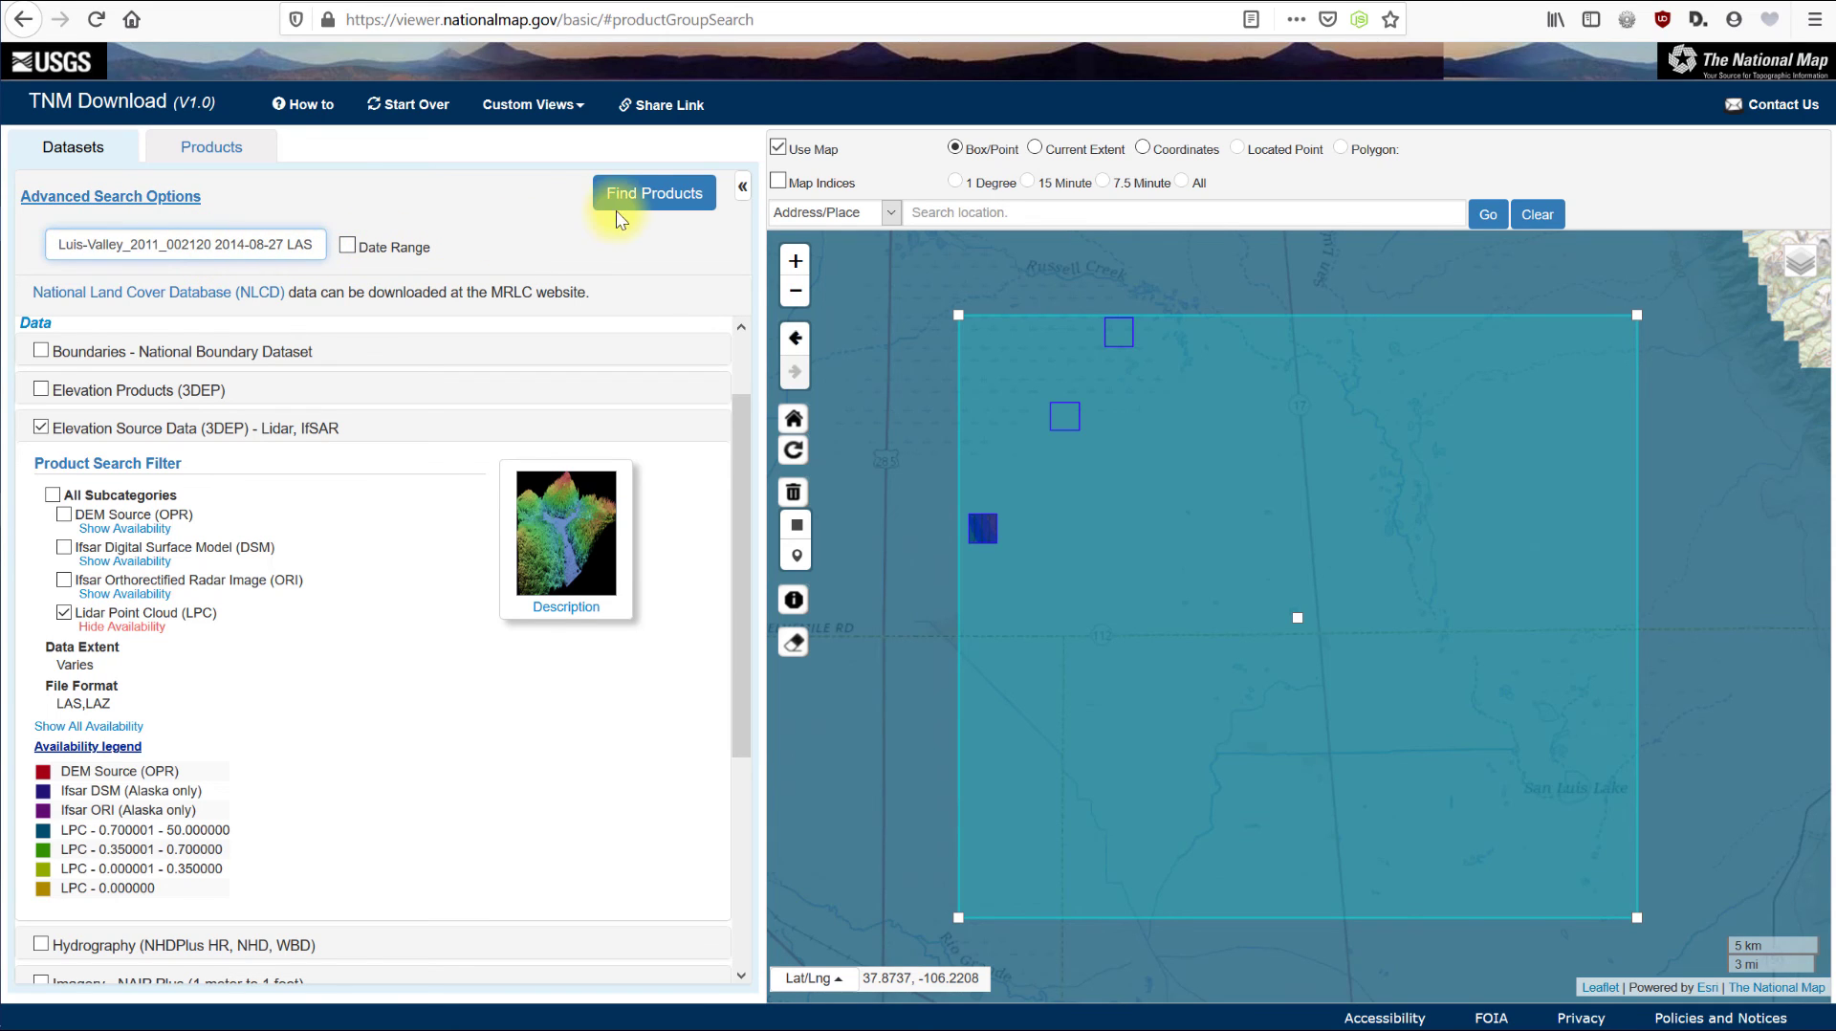
pyautogui.click(646, 203)
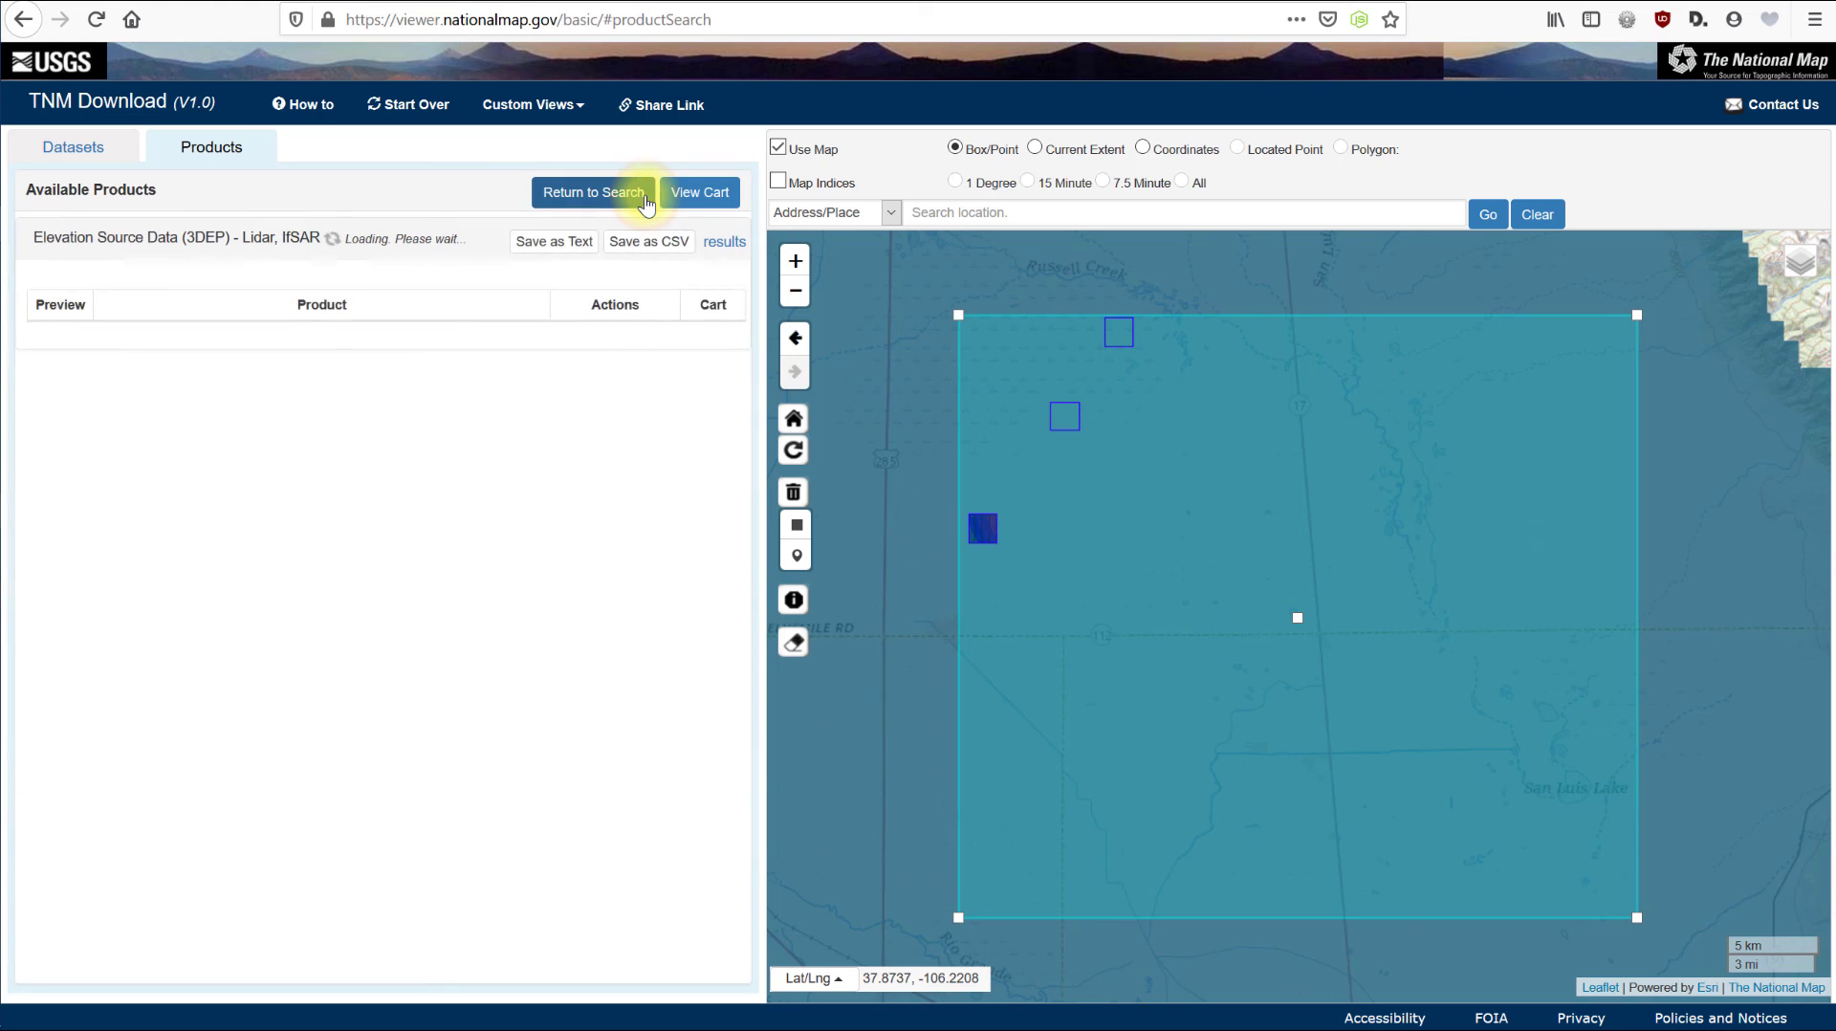